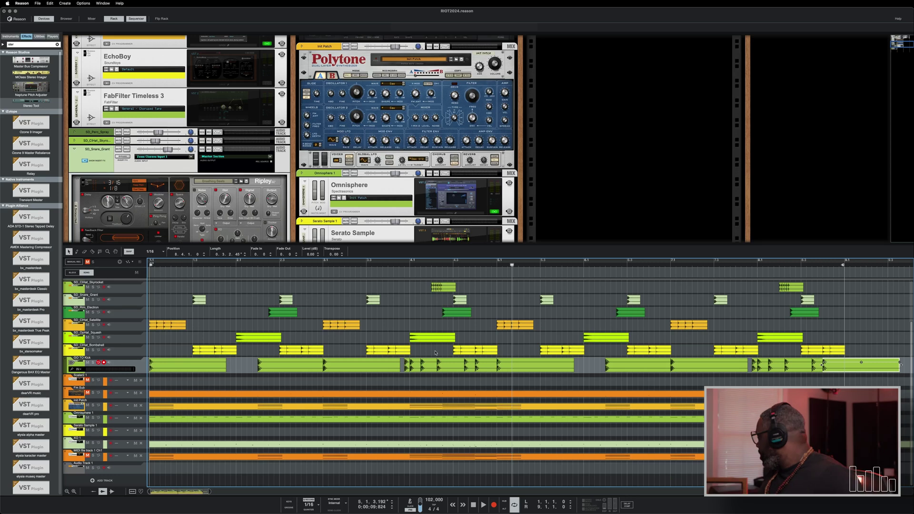
Step: Return the song position to the start and select the Polytone track named Init Patch
{"action": "key", "text": "KP_0"}
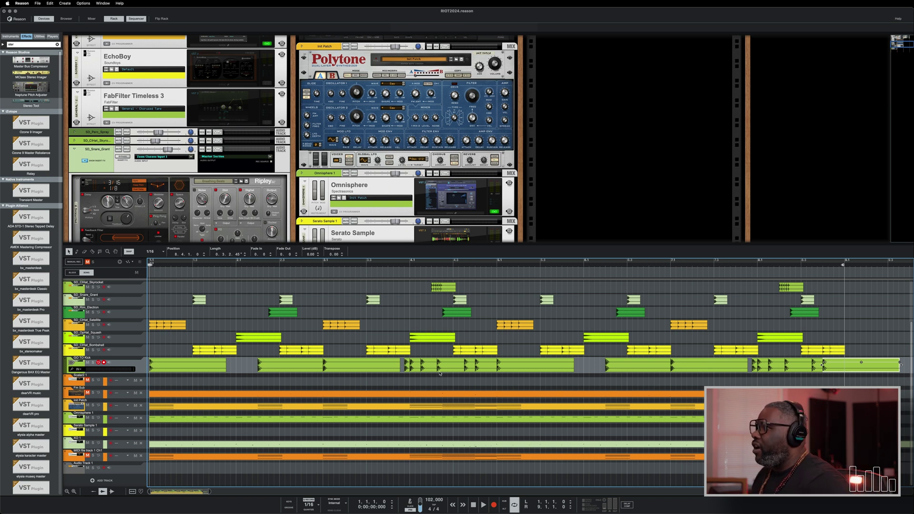
{"action": "left_click", "coordinate": [117, 410]}
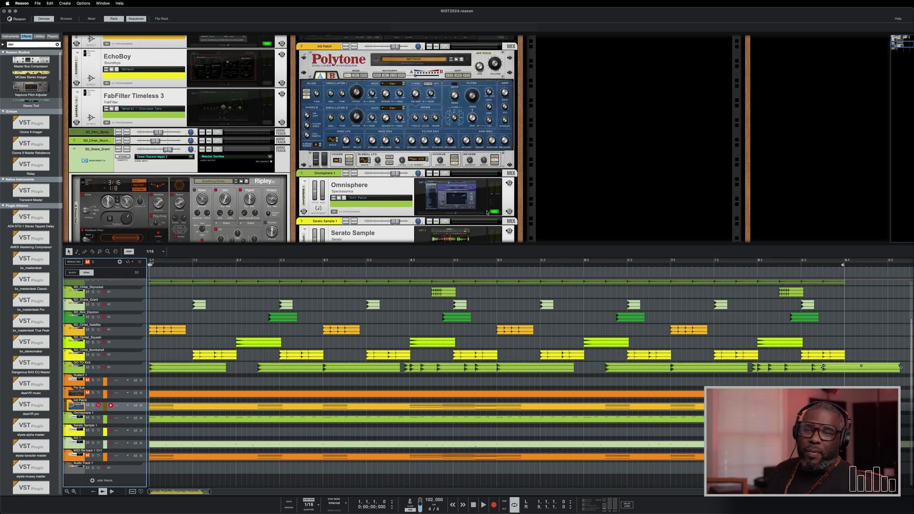
{"action": "scroll", "coordinate": [224, 203], "scroll_direction": "down", "scroll_amount": 2}
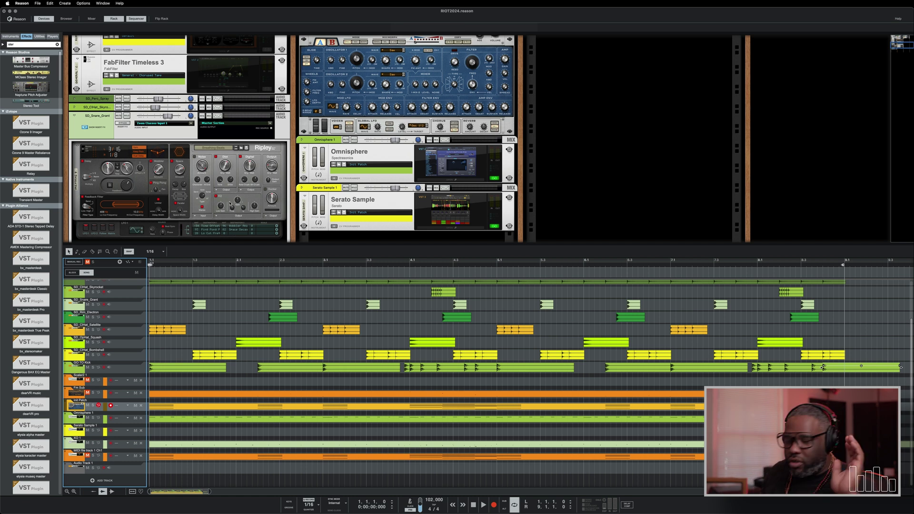
Step: Look at the Add Instrument patch browser and the general file browser, closing each one
{"action": "key", "text": "super+i"}
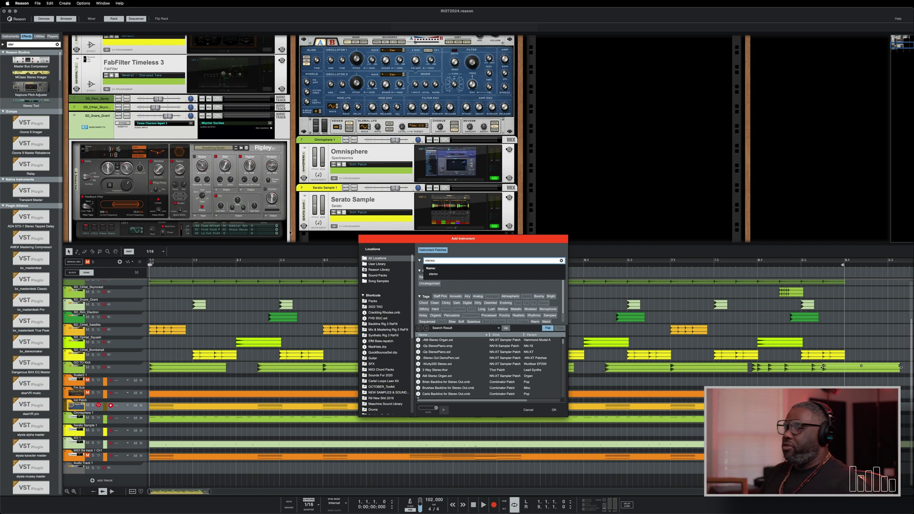
{"action": "key", "text": "Escape"}
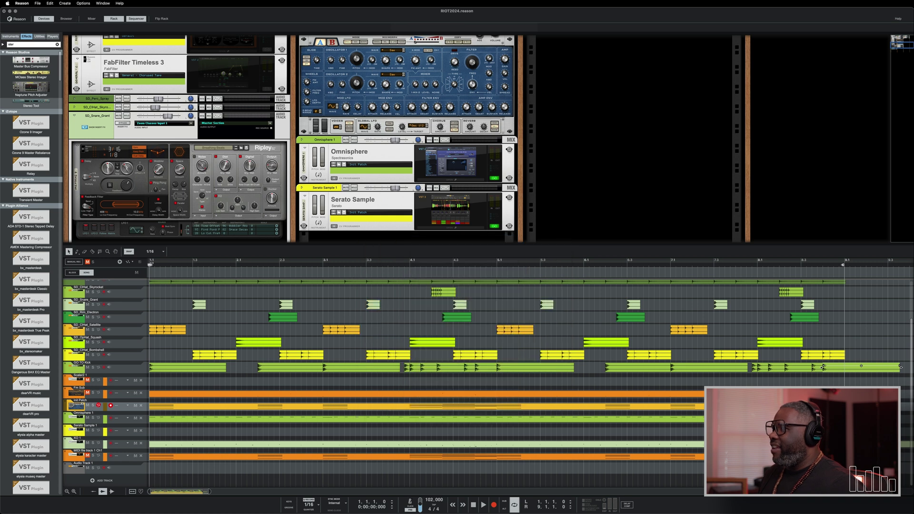
{"action": "key", "text": "super+b"}
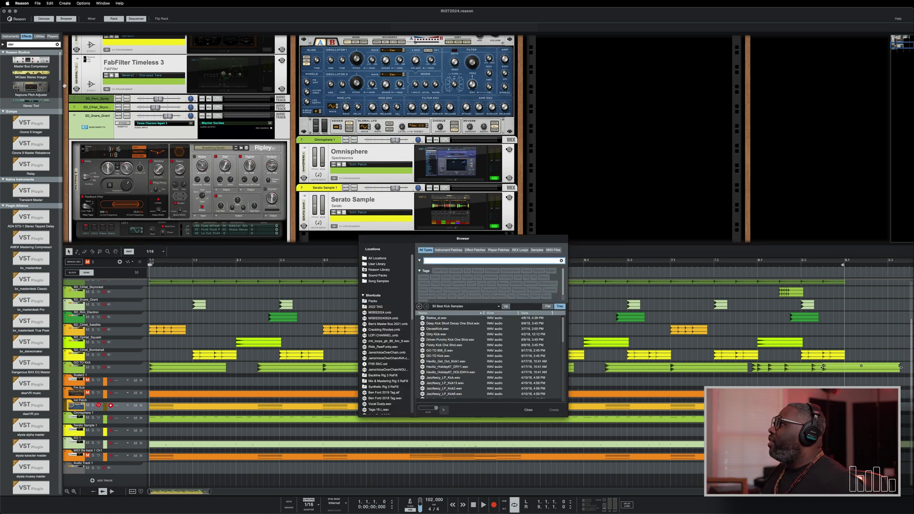
{"action": "left_click", "coordinate": [528, 411]}
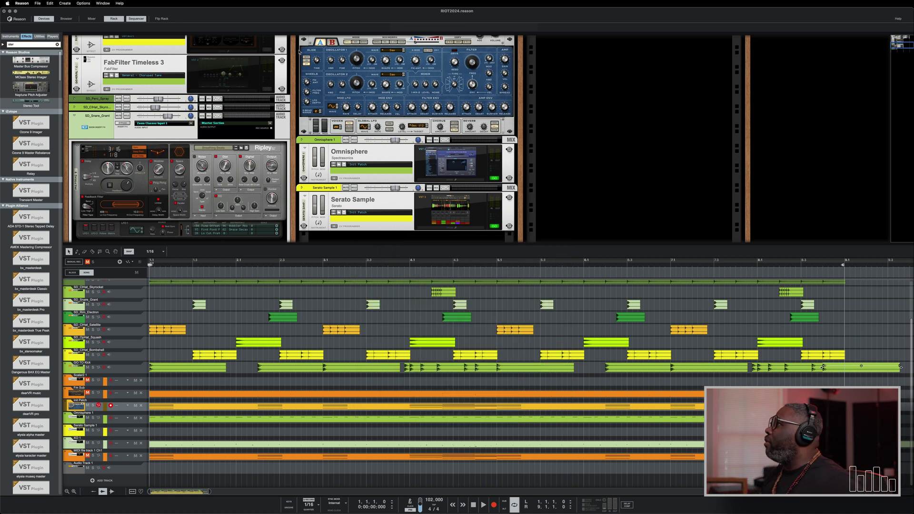
Step: Open the preferences and review the General and Audio settings
{"action": "left_click", "coordinate": [34, 2]}
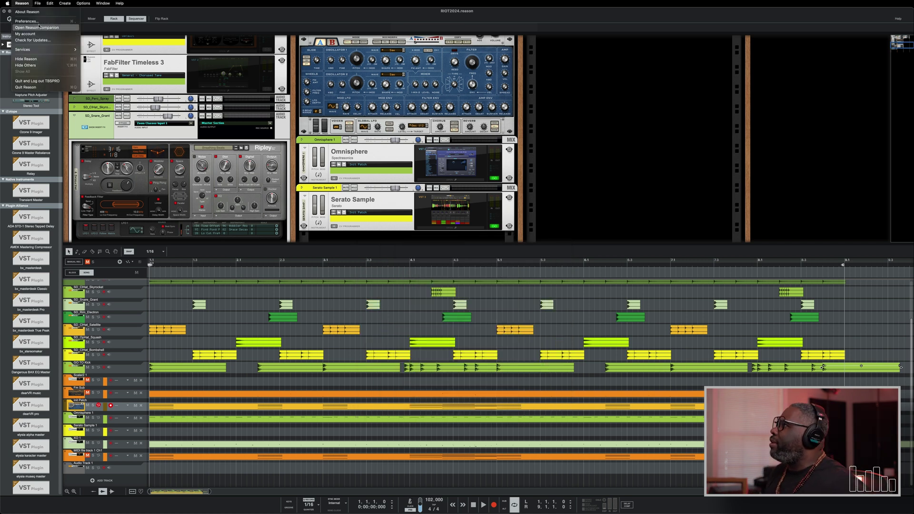
{"action": "left_click", "coordinate": [523, 247]}
{"action": "left_click", "coordinate": [389, 180]}
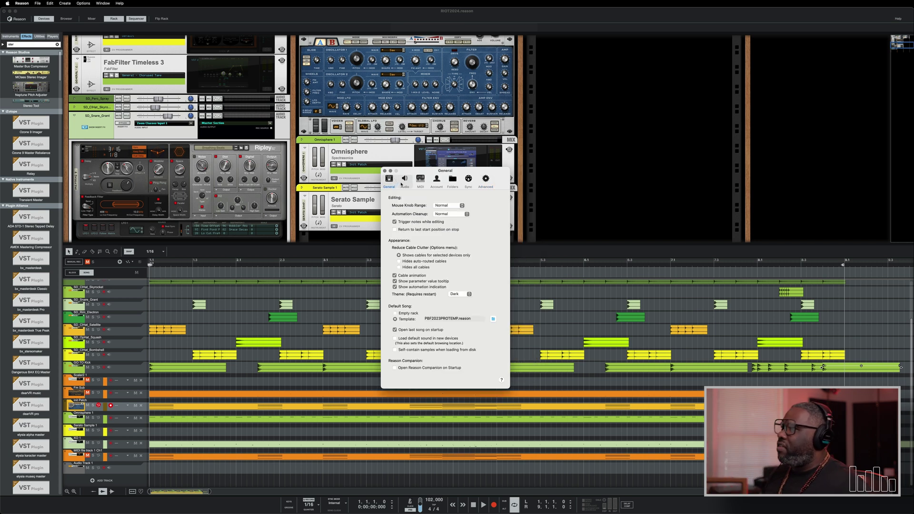
{"action": "left_click", "coordinate": [404, 180]}
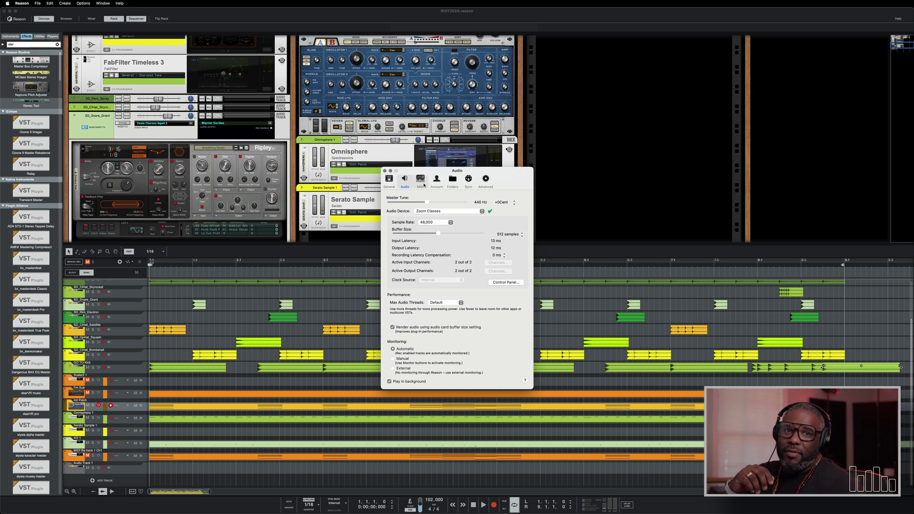
Step: Review the MIDI keyboards and control surfaces listed in the preferences
{"action": "left_click", "coordinate": [420, 180]}
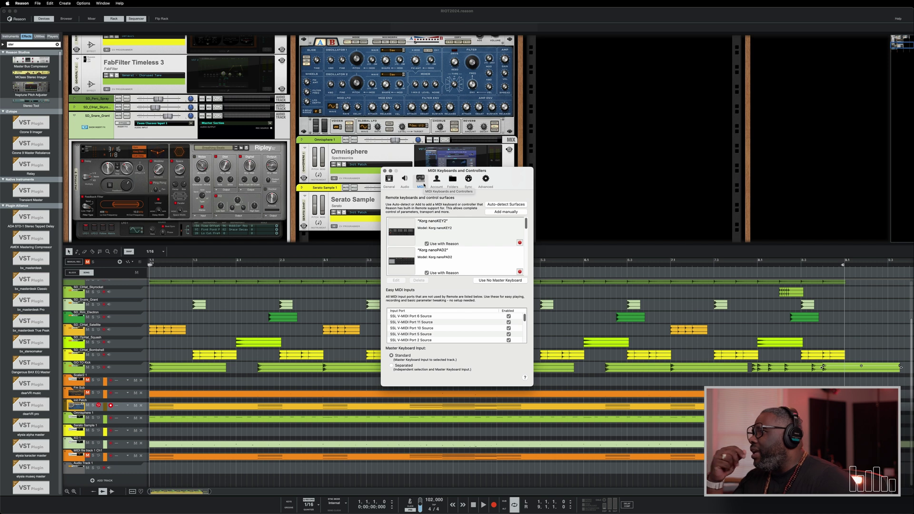
{"action": "scroll", "coordinate": [443, 268], "scroll_direction": "down", "scroll_amount": 5}
{"action": "scroll", "coordinate": [443, 268], "scroll_direction": "up", "scroll_amount": 5}
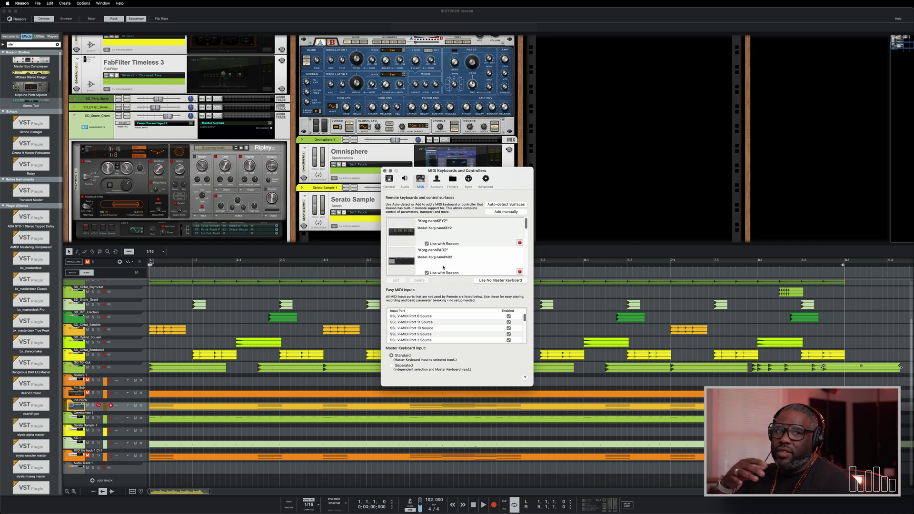
{"action": "scroll", "coordinate": [443, 268], "scroll_direction": "down", "scroll_amount": 2}
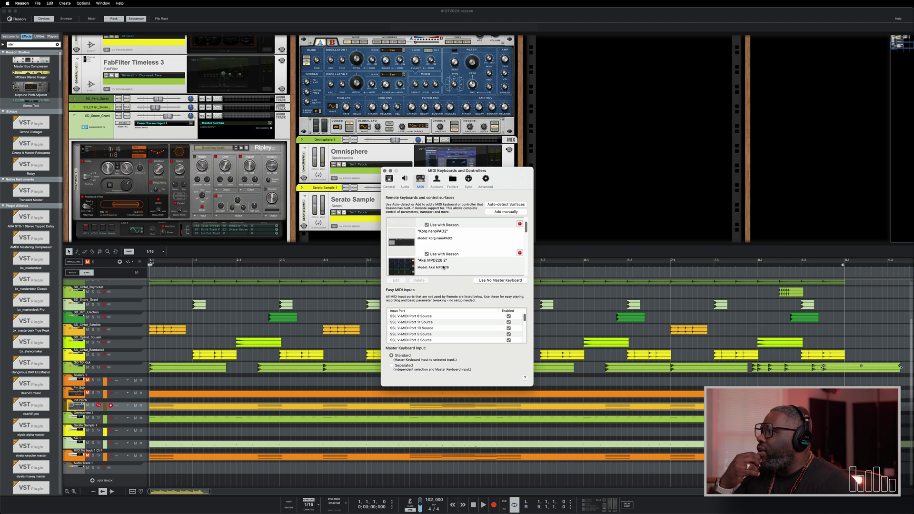
{"action": "scroll", "coordinate": [443, 268], "scroll_direction": "down", "scroll_amount": 3}
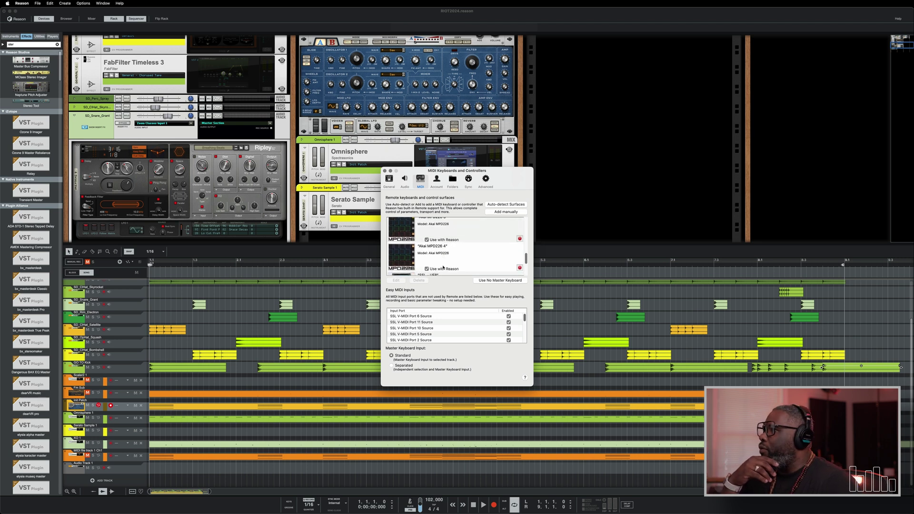
{"action": "scroll", "coordinate": [456, 333], "scroll_direction": "down", "scroll_amount": 3}
{"action": "scroll", "coordinate": [450, 323], "scroll_direction": "up", "scroll_amount": 3}
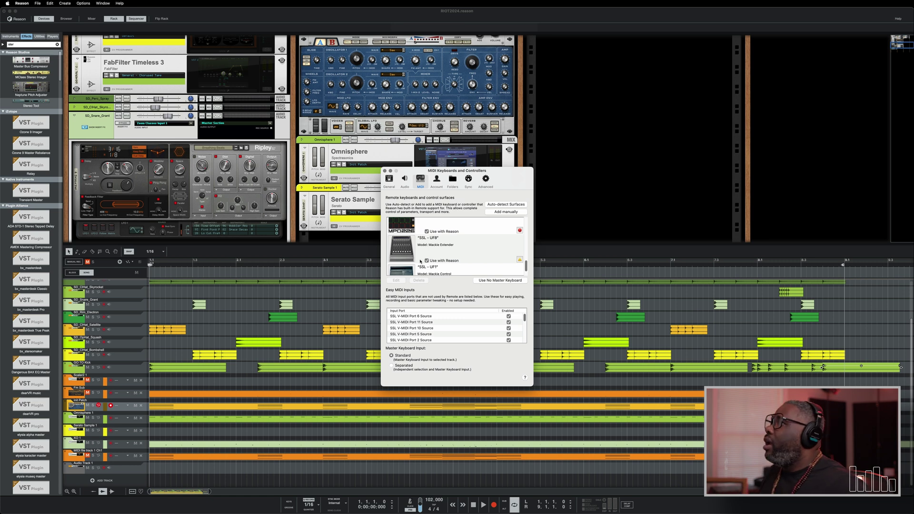
Step: Review the Account, Folders and Sync settings, including the VST plugin folders, and close the preferences
{"action": "left_click", "coordinate": [442, 179]}
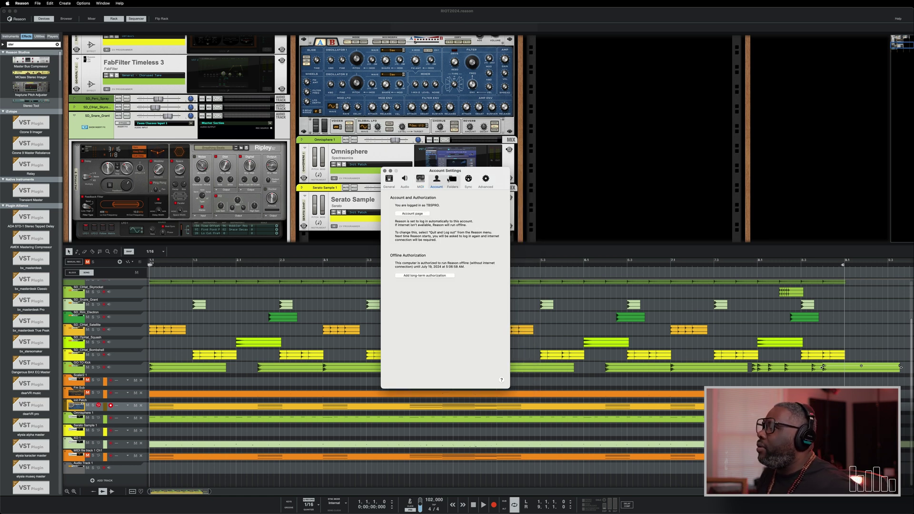
{"action": "left_click", "coordinate": [451, 180]}
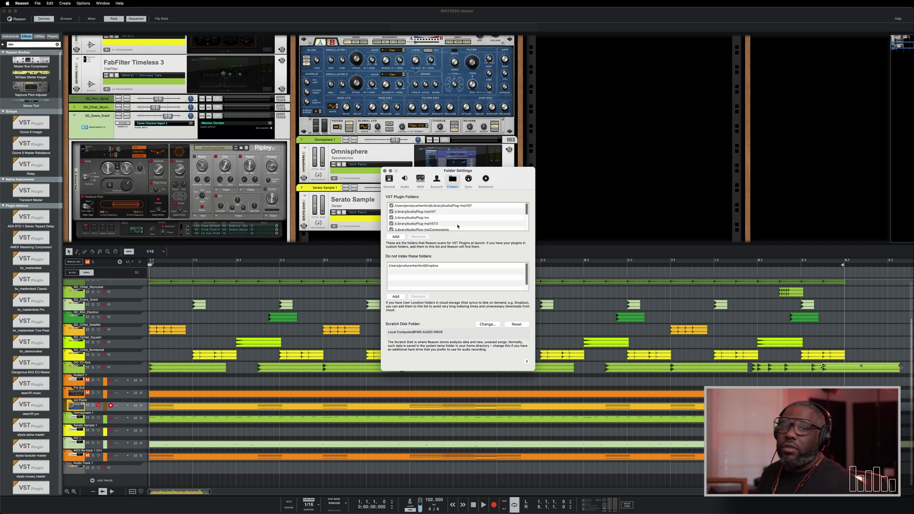
{"action": "scroll", "coordinate": [457, 226], "scroll_direction": "down", "scroll_amount": 5}
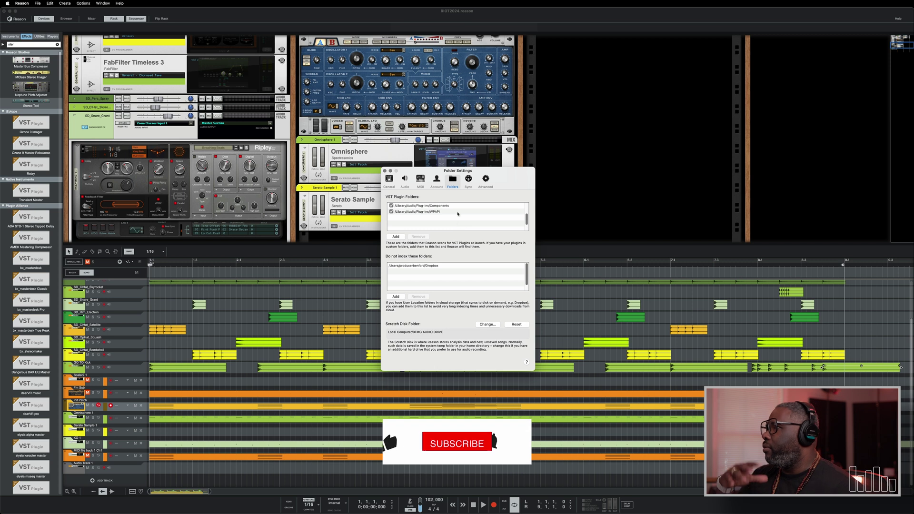
{"action": "left_click", "coordinate": [470, 182]}
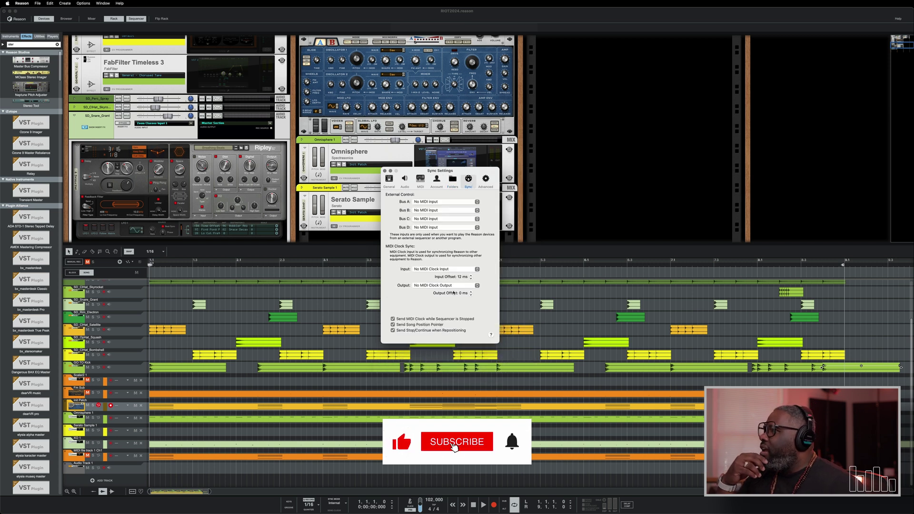
{"action": "left_click", "coordinate": [385, 171]}
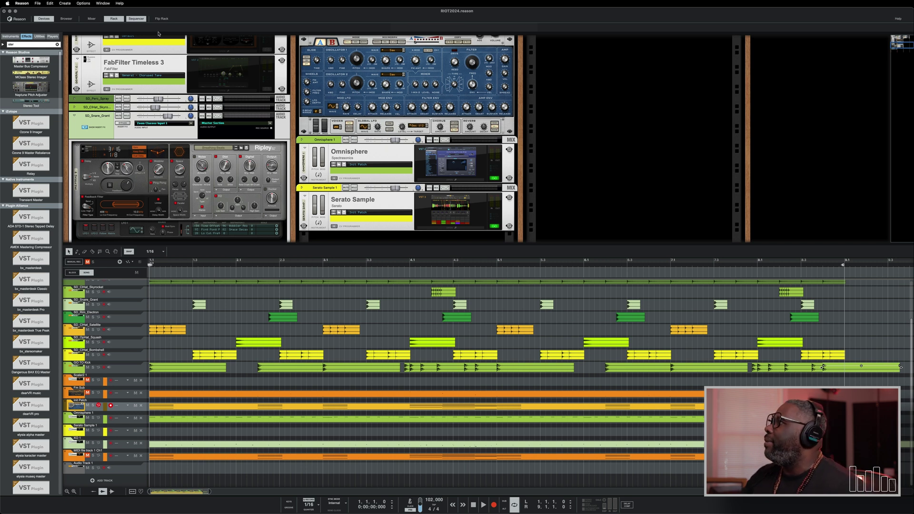
Step: Open the file browser window, and hide and show the device palette again
{"action": "left_click", "coordinate": [67, 19]}
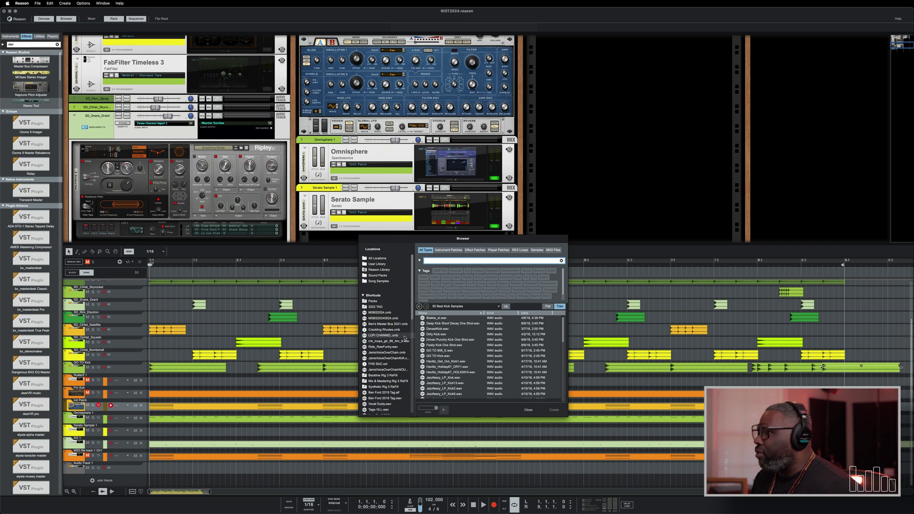
{"action": "left_click", "coordinate": [44, 19]}
{"action": "left_click", "coordinate": [44, 19]}
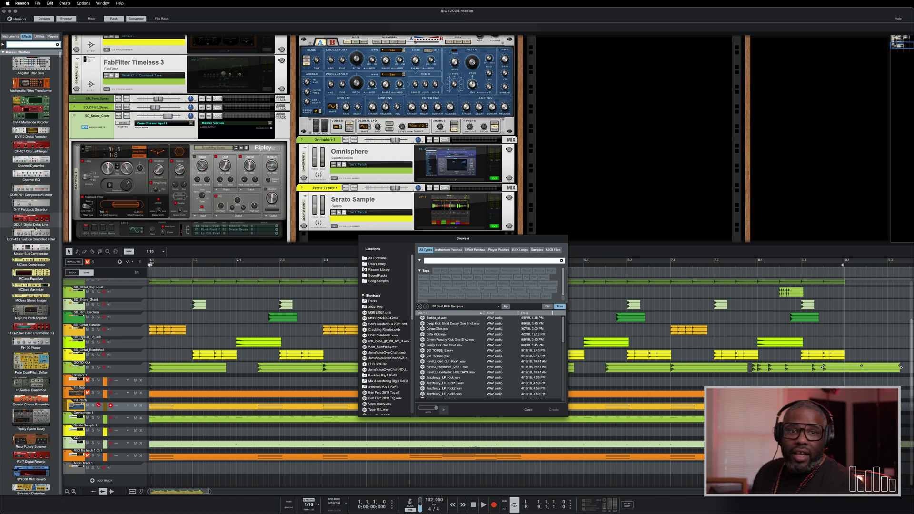
Step: Look through the effects and utilities in the device palette, and close the file browser window
{"action": "scroll", "coordinate": [41, 354], "scroll_direction": "down", "scroll_amount": 5}
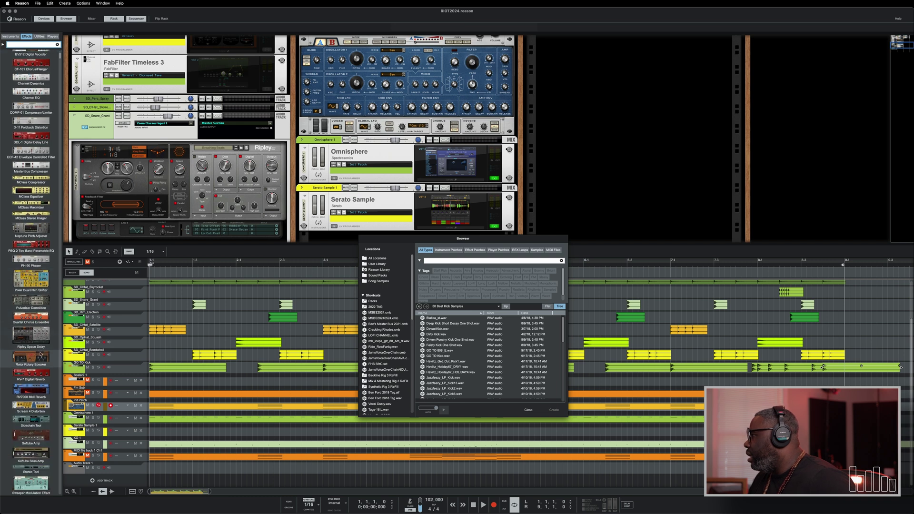
{"action": "scroll", "coordinate": [41, 354], "scroll_direction": "up", "scroll_amount": 2}
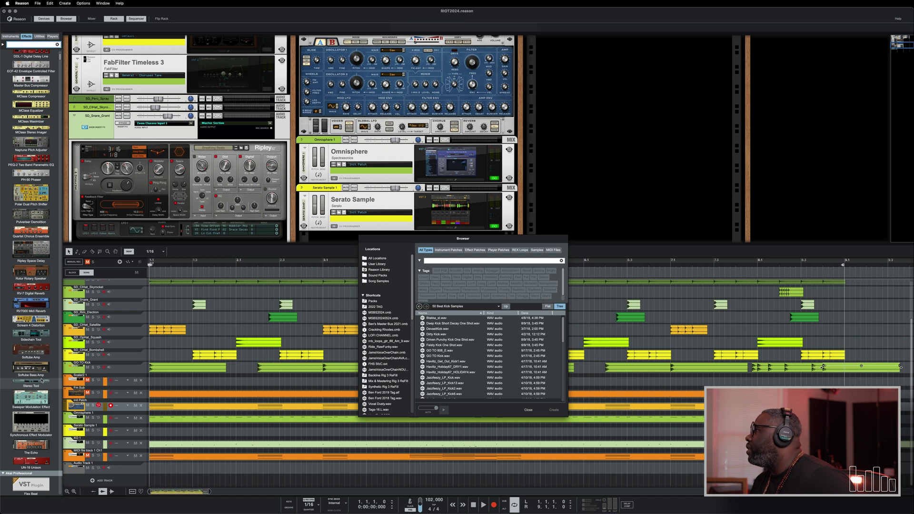
{"action": "scroll", "coordinate": [29, 180], "scroll_direction": "up", "scroll_amount": 2}
{"action": "scroll", "coordinate": [29, 181], "scroll_direction": "up", "scroll_amount": 4}
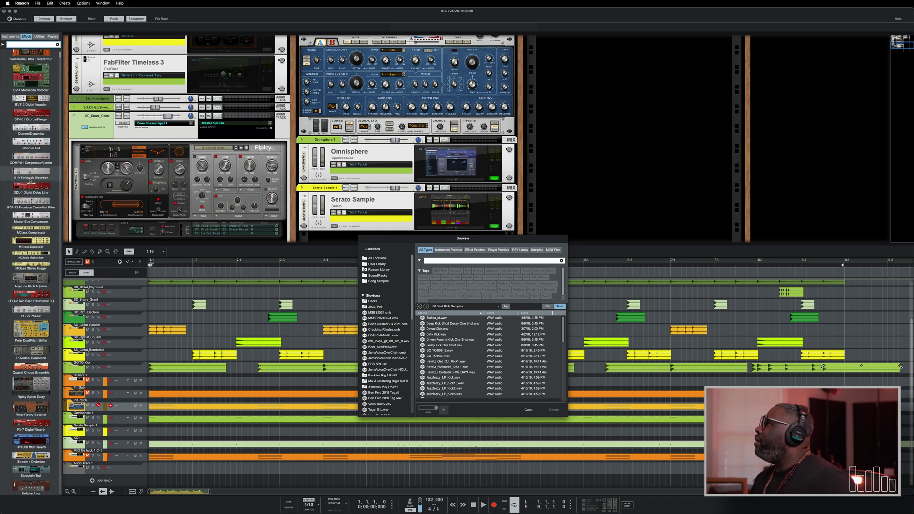
{"action": "scroll", "coordinate": [30, 180], "scroll_direction": "up", "scroll_amount": 2}
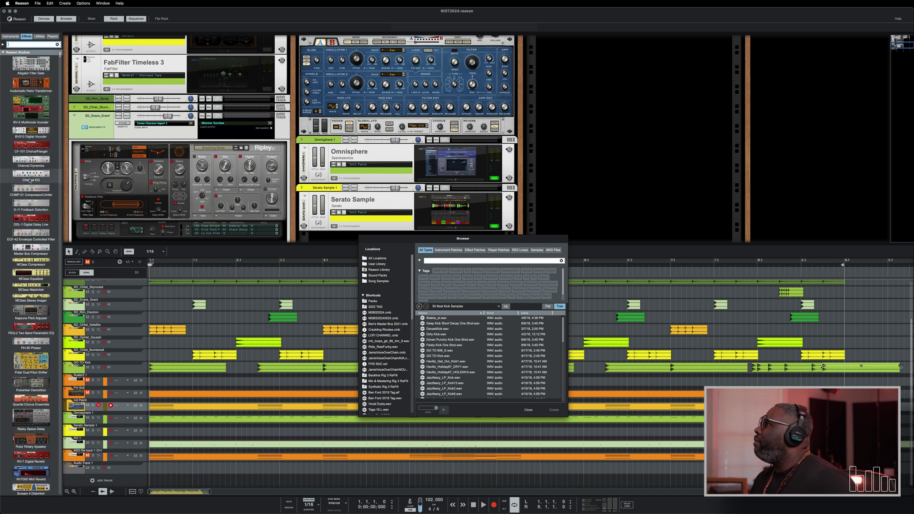
{"action": "left_click", "coordinate": [38, 37]}
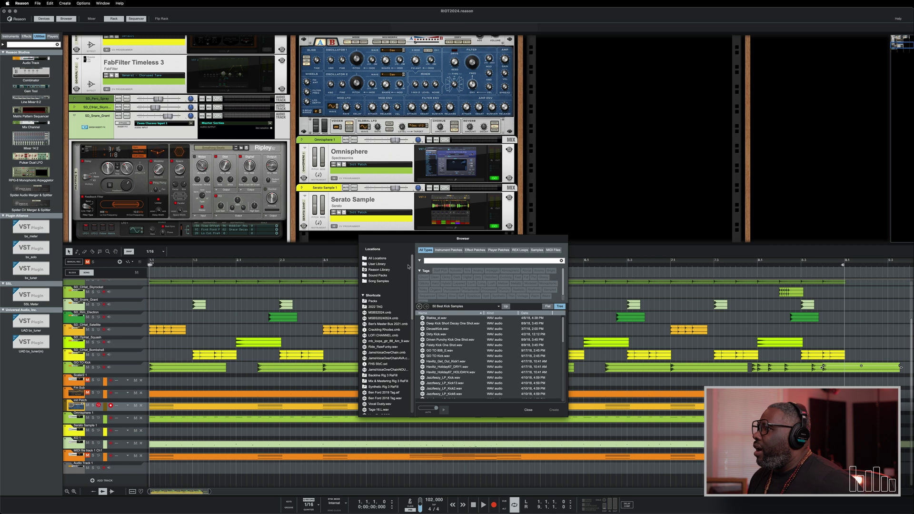
{"action": "key", "text": "F3"}
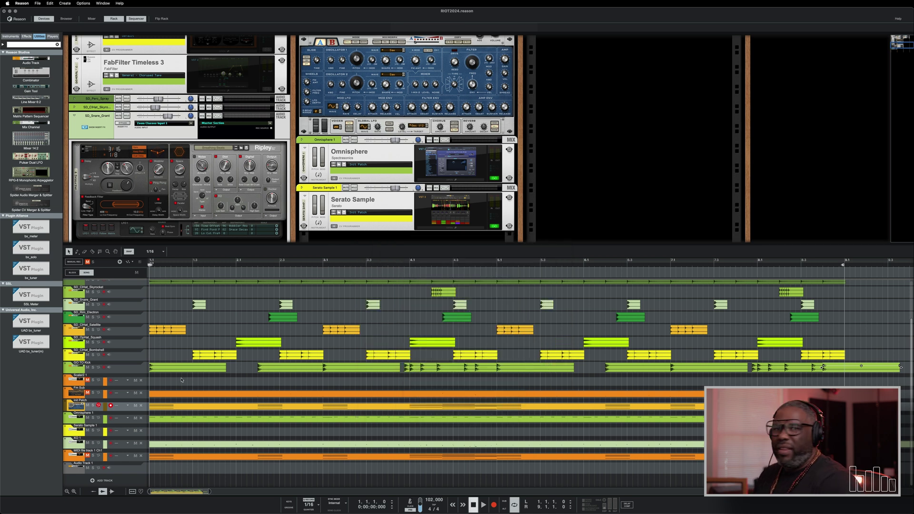
Step: Start playback of the song and solo the Init Patch track
{"action": "key", "text": "space"}
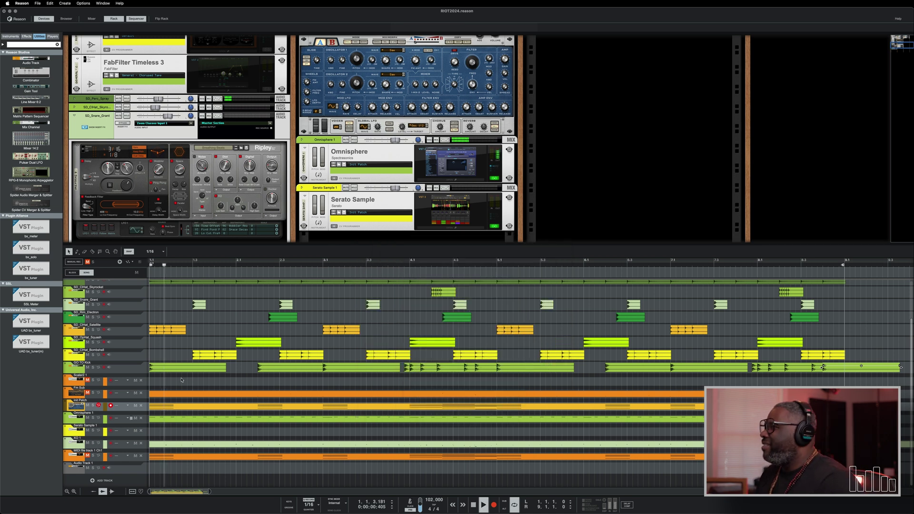
{"action": "left_click", "coordinate": [93, 405]}
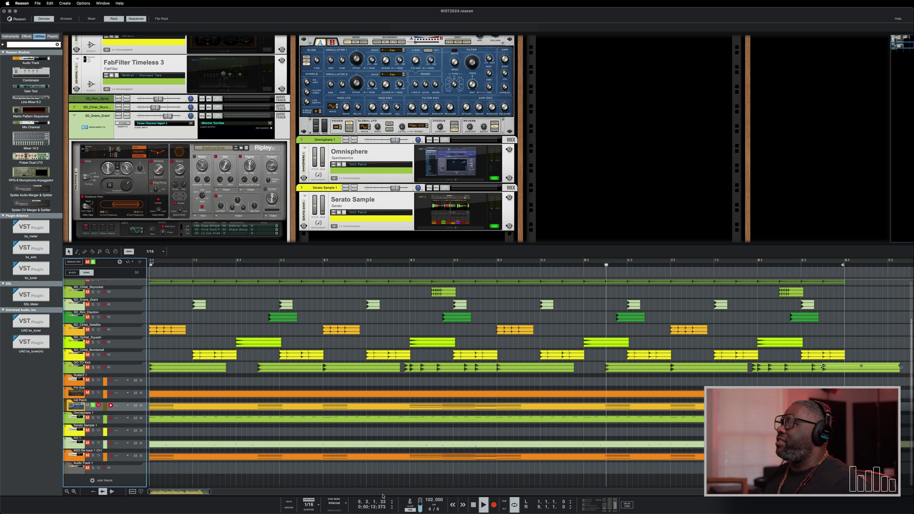
Step: Browse Polytone's patches, filter them by the Lush tag, and audition Classique Twang followed by Calm Reflections
{"action": "scroll", "coordinate": [409, 130], "scroll_direction": "up", "scroll_amount": 5}
{"action": "scroll", "coordinate": [408, 130], "scroll_direction": "up", "scroll_amount": 1}
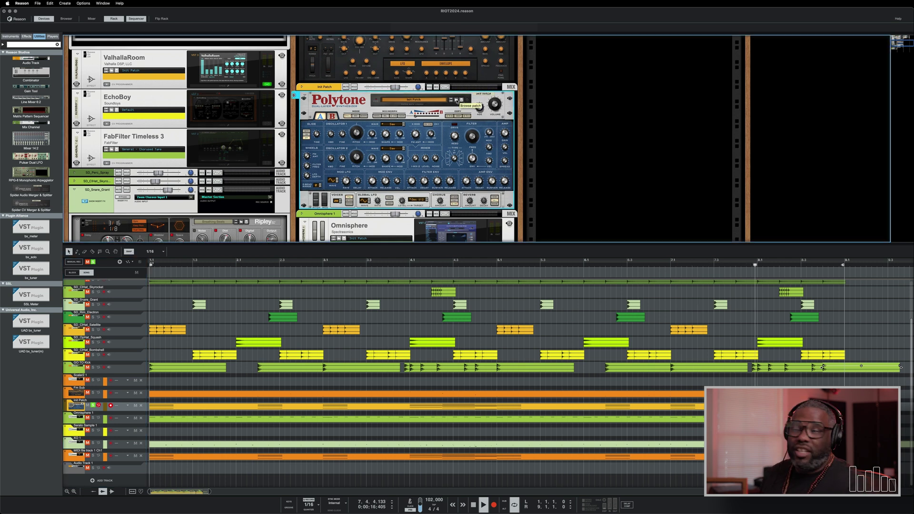
{"action": "left_click", "coordinate": [458, 100]}
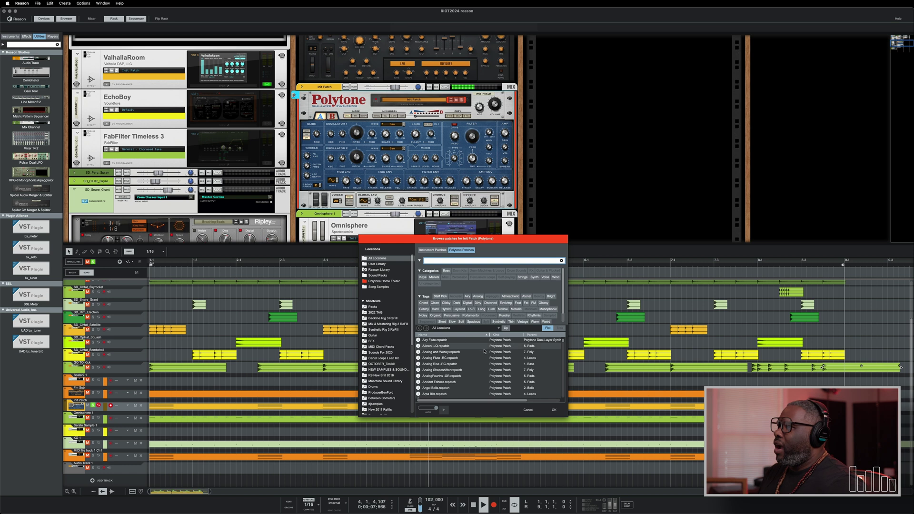
{"action": "left_click", "coordinate": [491, 309]}
{"action": "left_click", "coordinate": [461, 371]}
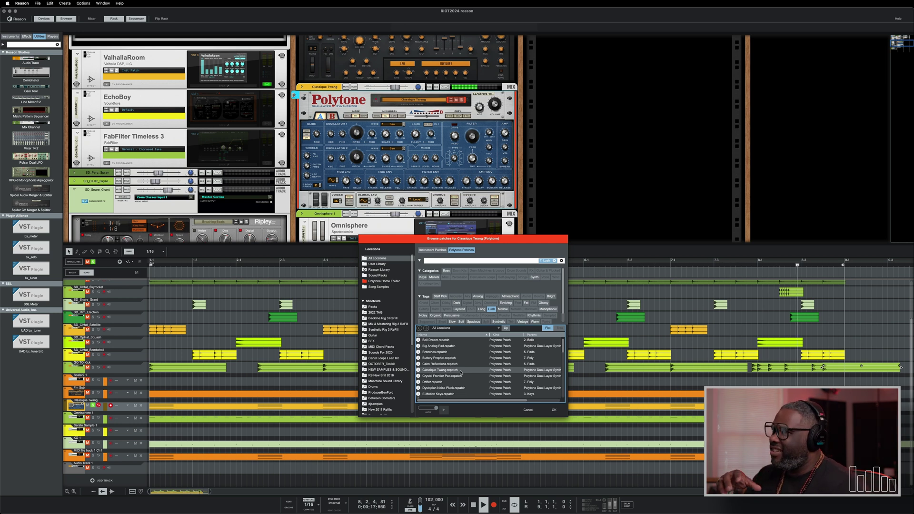
{"action": "key", "text": "Up"}
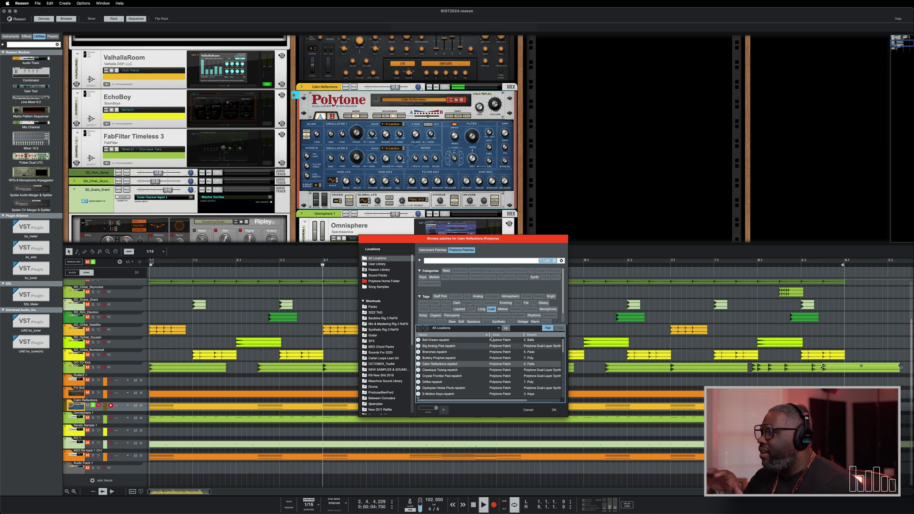
Step: Replace the Lush tag filter with Mellow and audition Breathing Brass, Dirty Wheel Lead, FM Sweeper, Harbor and Mellow Pluck on Polytone
{"action": "left_click", "coordinate": [503, 310]}
{"action": "left_click", "coordinate": [493, 310]}
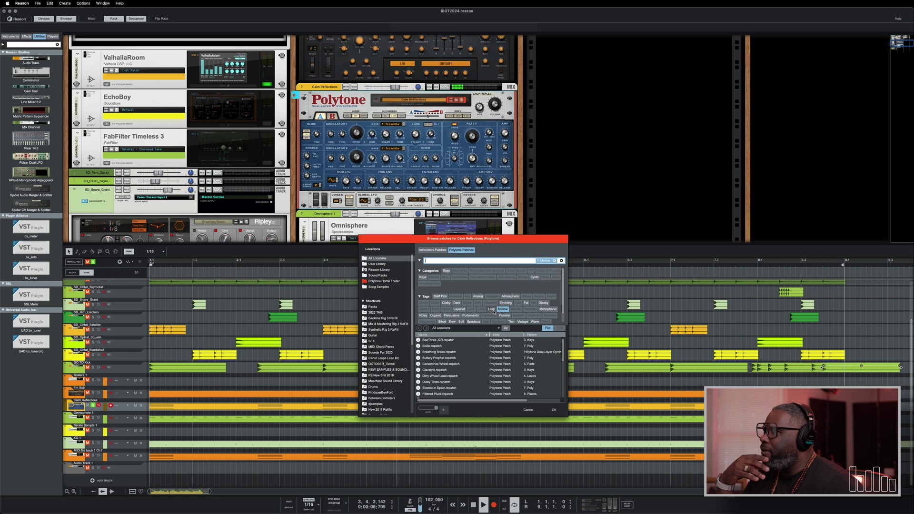
{"action": "left_click", "coordinate": [474, 354]}
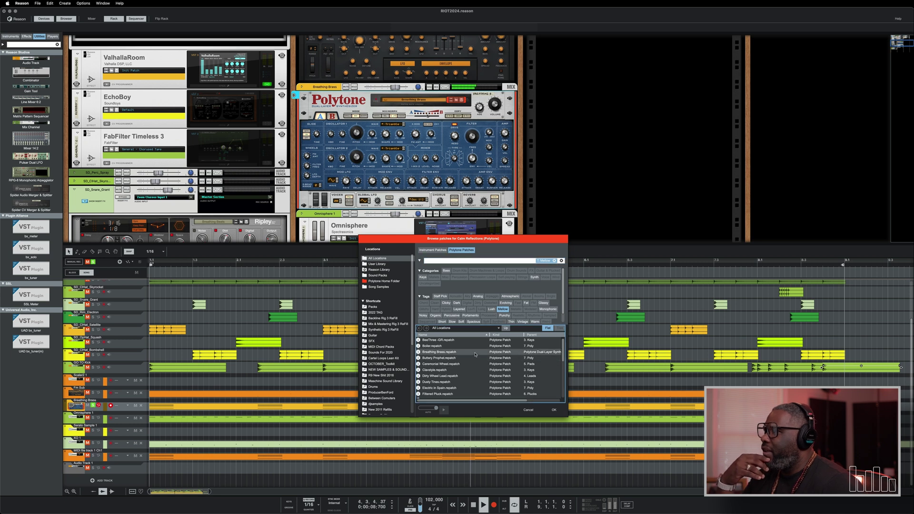
{"action": "left_click", "coordinate": [468, 376]}
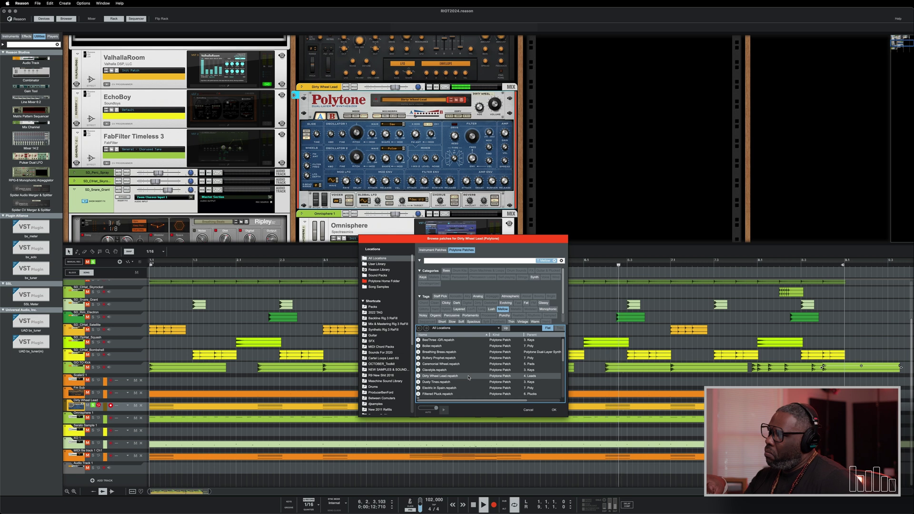
{"action": "scroll", "coordinate": [469, 377], "scroll_direction": "down", "scroll_amount": 2}
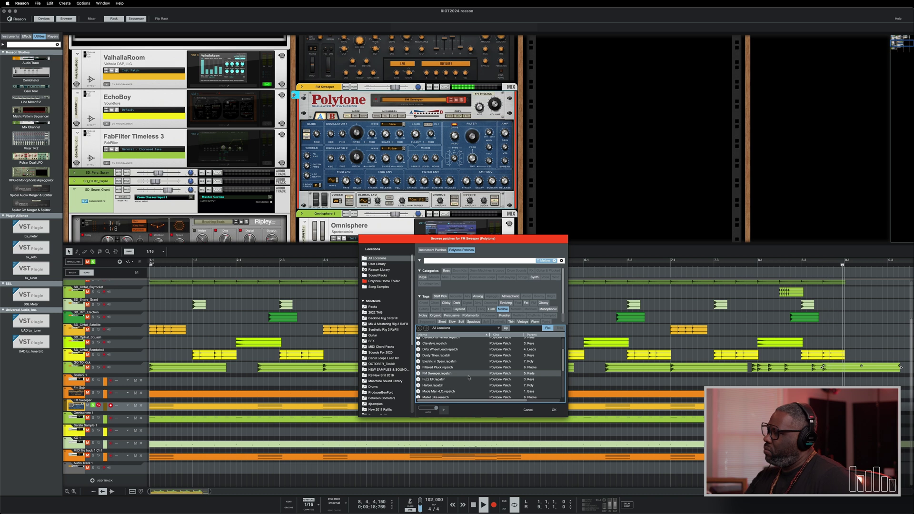
{"action": "left_click", "coordinate": [468, 386]}
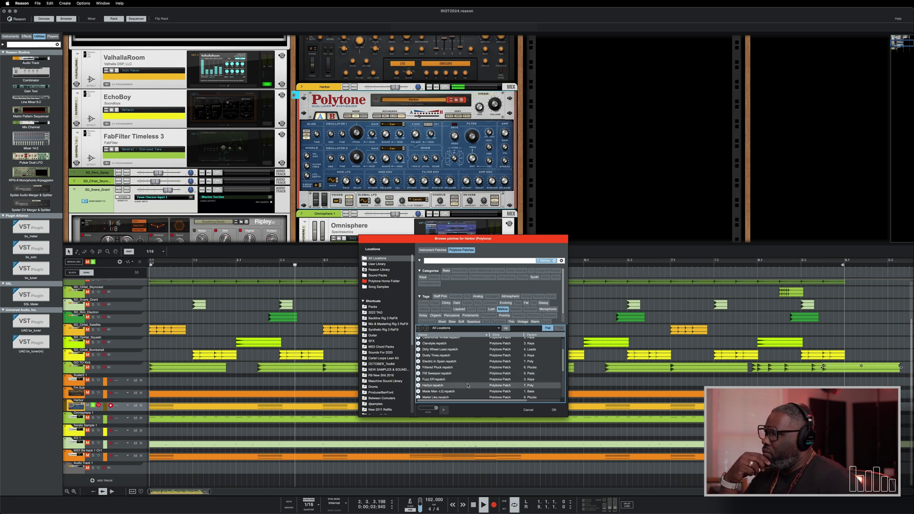
{"action": "scroll", "coordinate": [467, 383], "scroll_direction": "down", "scroll_amount": 4}
{"action": "left_click", "coordinate": [467, 379]}
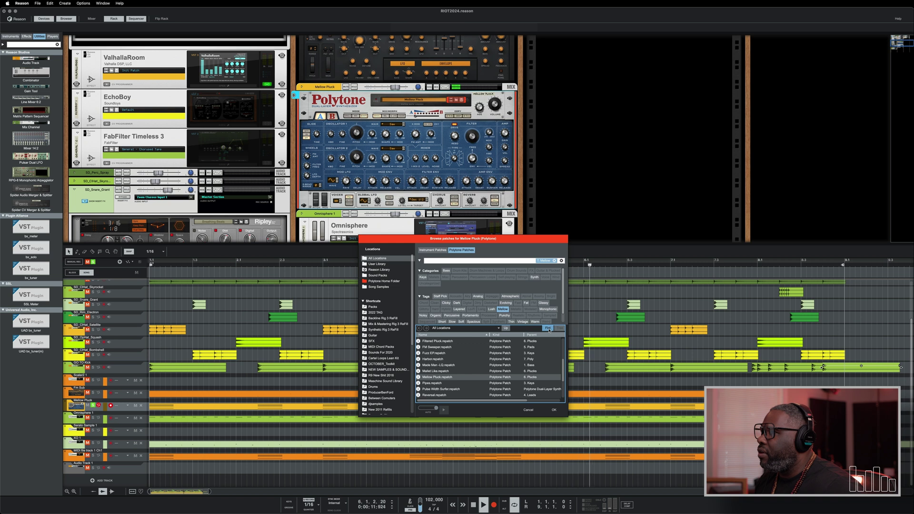
Step: Replace the Mellow tag filter with Vintage, audition Expander X Keys, and load the Funk Stabs patch into Polytone
{"action": "scroll", "coordinate": [532, 343], "scroll_direction": "up", "scroll_amount": 3}
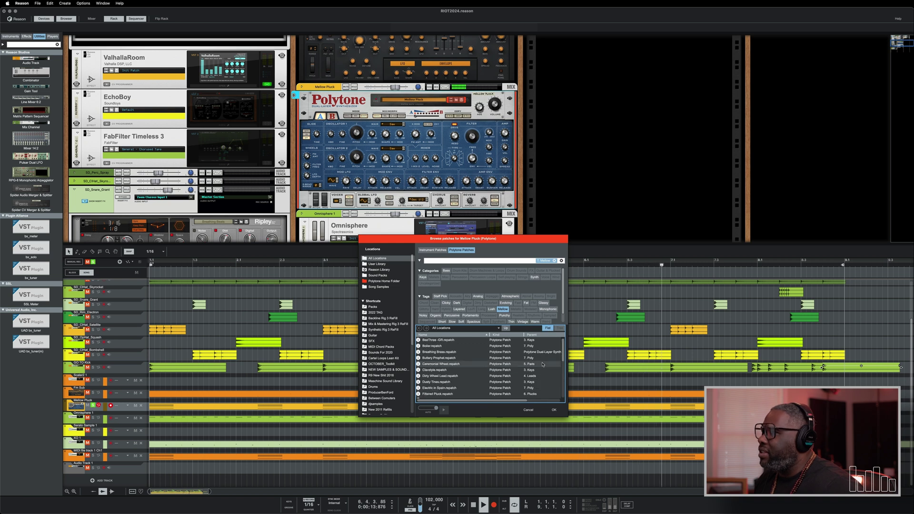
{"action": "left_click", "coordinate": [503, 309]}
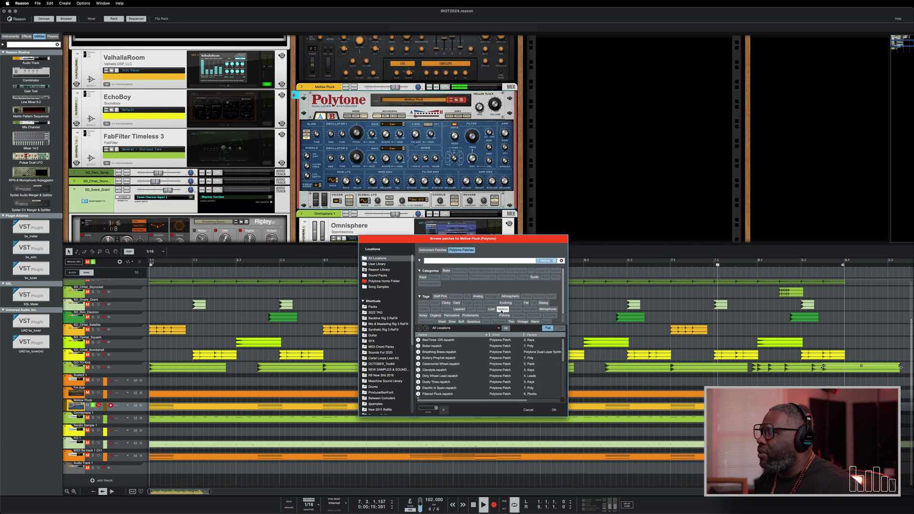
{"action": "left_click", "coordinate": [522, 321]}
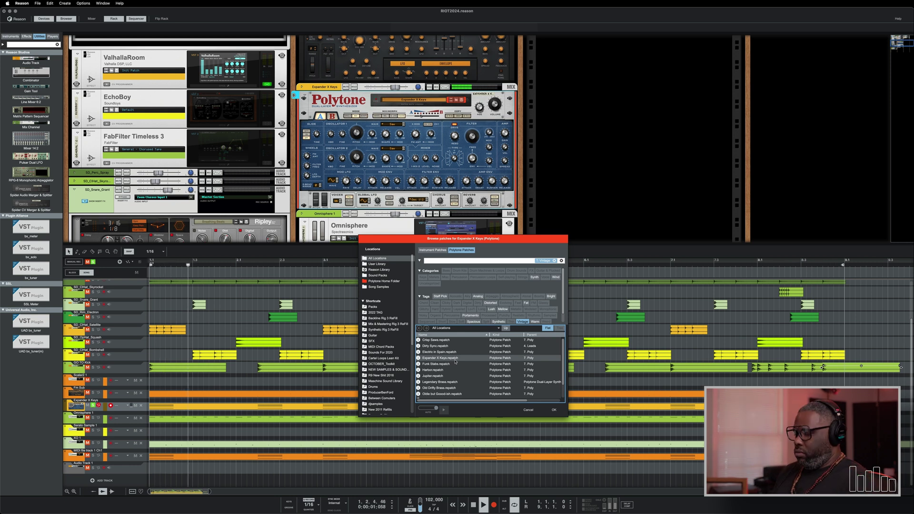
{"action": "left_click", "coordinate": [455, 363]}
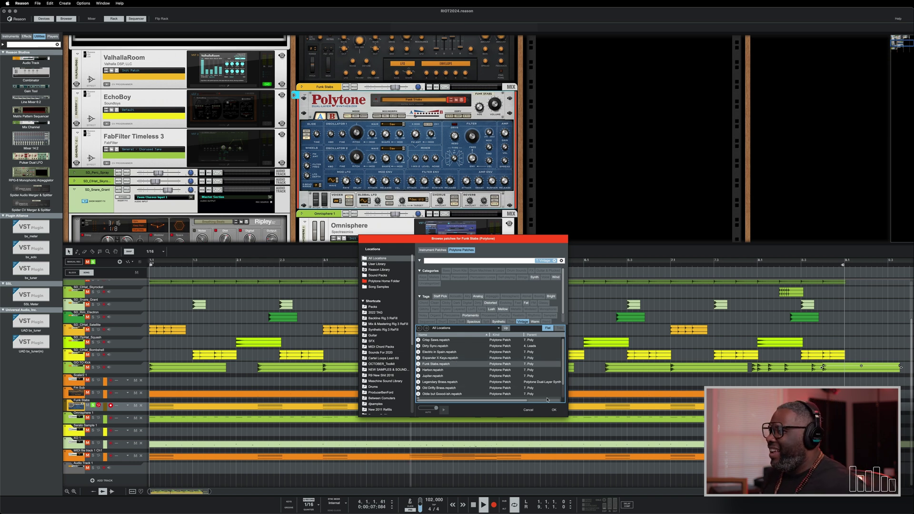
{"action": "left_click", "coordinate": [553, 410]}
Step: Open the Funk Stabs clip in the note editor, and enlarge the sequencer and the note editor by shrinking the rack
{"action": "double_click", "coordinate": [83, 407]}
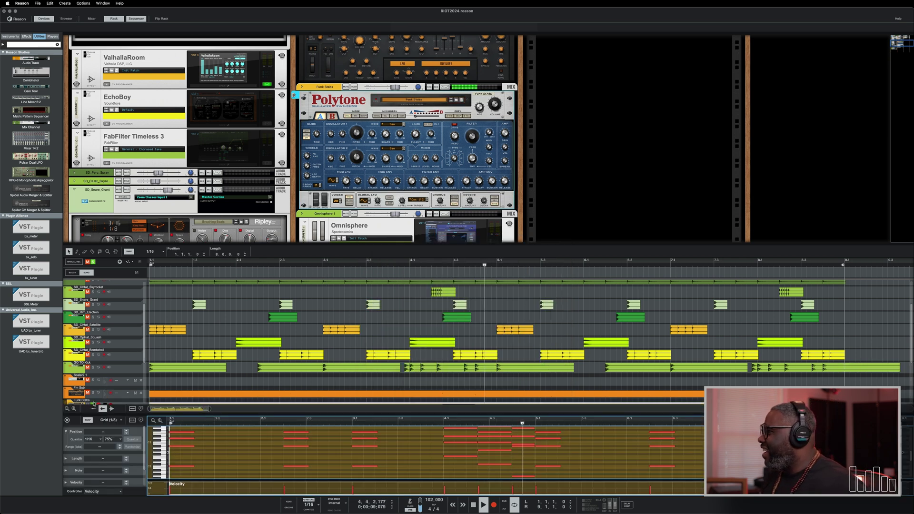
{"action": "scroll", "coordinate": [244, 328], "scroll_direction": "down", "scroll_amount": 5}
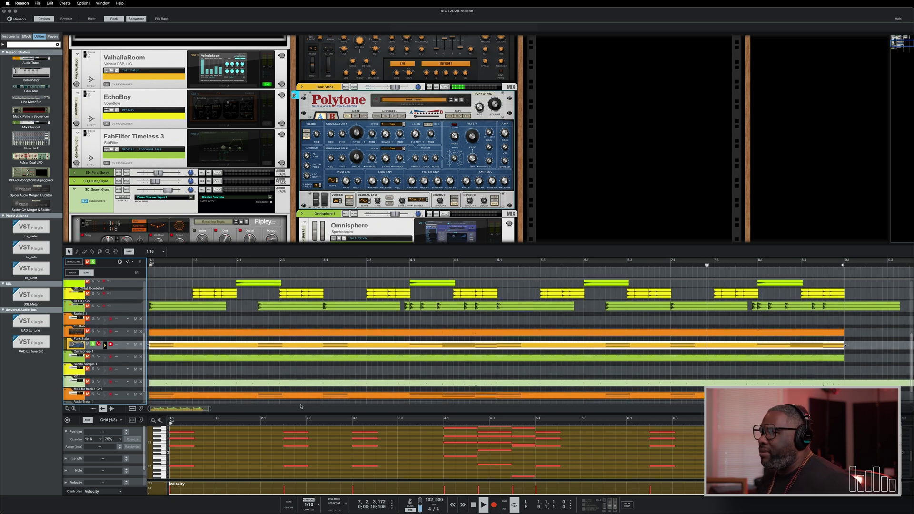
{"action": "left_click_drag", "start_coordinate": [333, 414], "coordinate": [345, 360]}
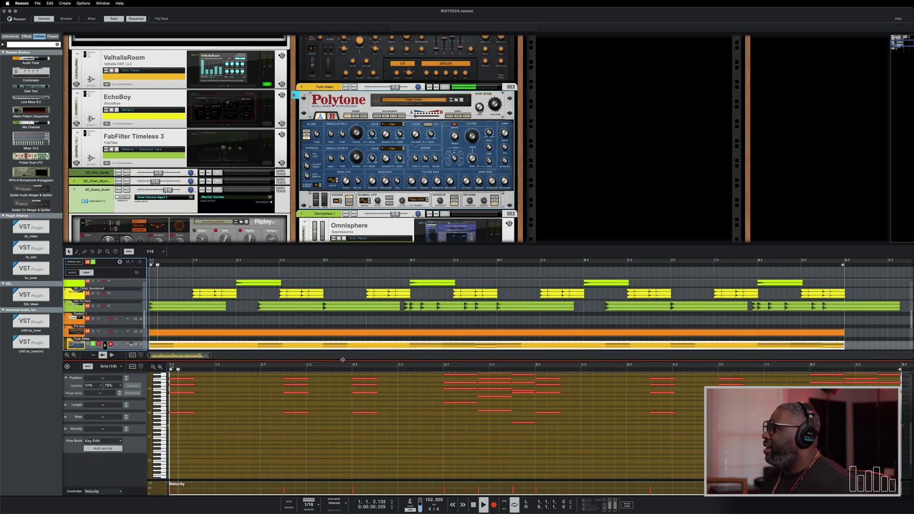
{"action": "left_click_drag", "start_coordinate": [345, 245], "coordinate": [363, 184]}
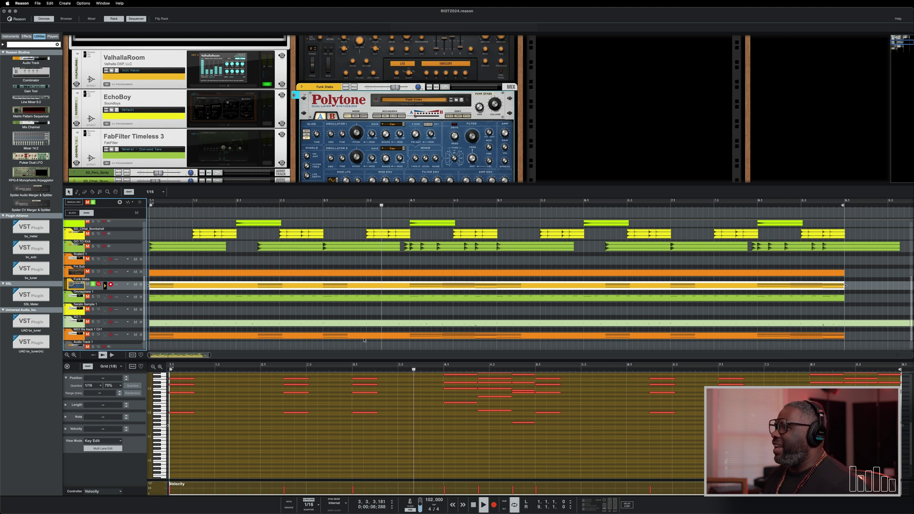
{"action": "left_click_drag", "start_coordinate": [352, 186], "coordinate": [348, 70]}
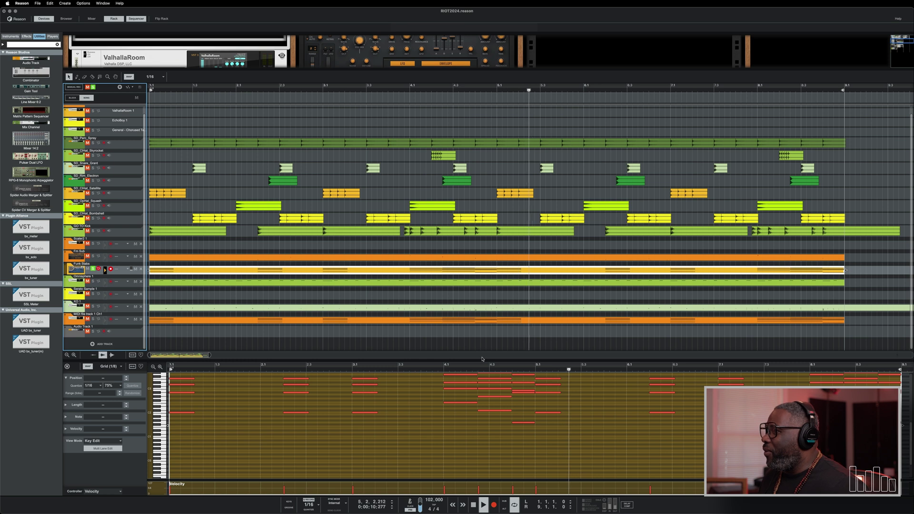
{"action": "left_click_drag", "start_coordinate": [482, 360], "coordinate": [468, 233]}
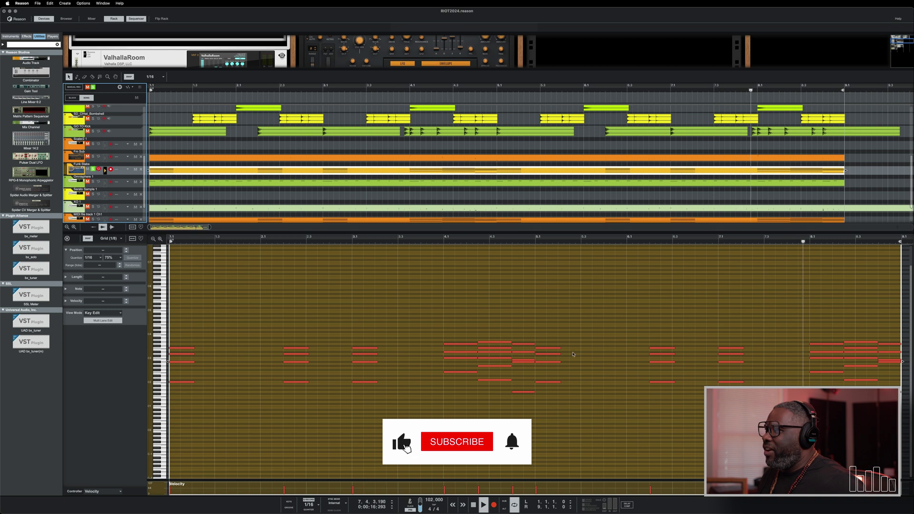
Step: Transpose the first and third notes from the top of the chords in bars 5 and 6 up an octave
{"action": "right_click", "coordinate": [554, 362]}
{"action": "left_click", "coordinate": [554, 360]}
{"action": "right_click", "coordinate": [551, 355]}
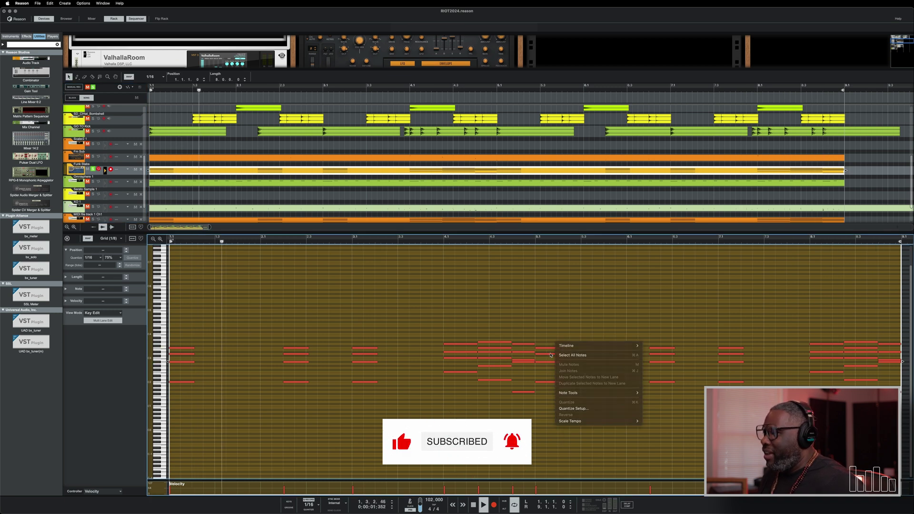
{"action": "left_click", "coordinate": [547, 349]}
{"action": "left_click", "coordinate": [547, 362], "text": "shift"}
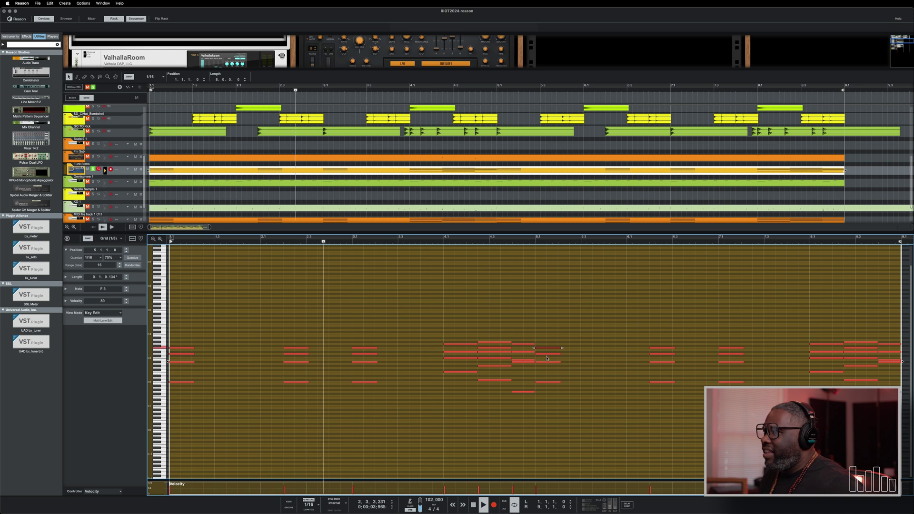
{"action": "left_click", "coordinate": [659, 348], "text": "shift"}
{"action": "left_click", "coordinate": [663, 362], "text": "shift"}
{"action": "key", "text": "shift+Up"}
Step: Transpose the matching upper notes of the chords in bars 7 and 8 up an octave
{"action": "left_click", "coordinate": [663, 370]}
{"action": "left_click", "coordinate": [738, 348]}
{"action": "left_click", "coordinate": [736, 361], "text": "shift"}
{"action": "left_click", "coordinate": [824, 344], "text": "shift"}
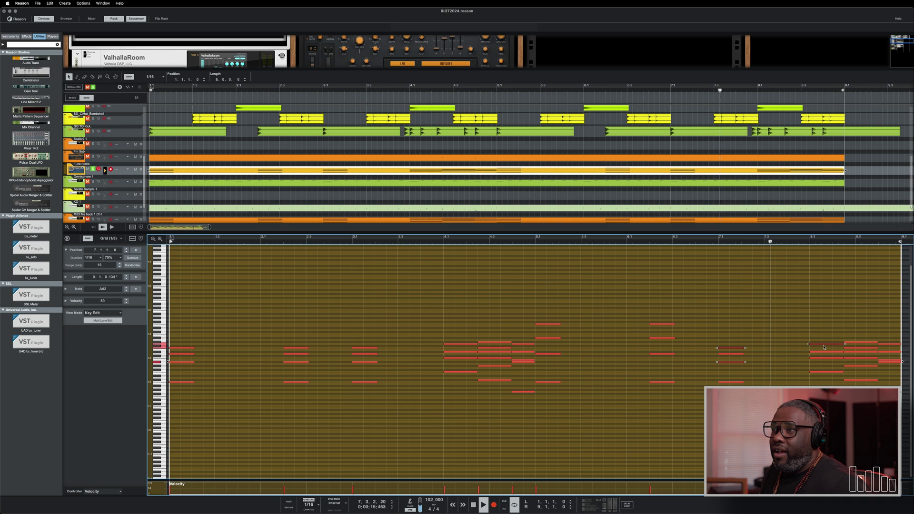
{"action": "left_click", "coordinate": [855, 343], "text": "shift"}
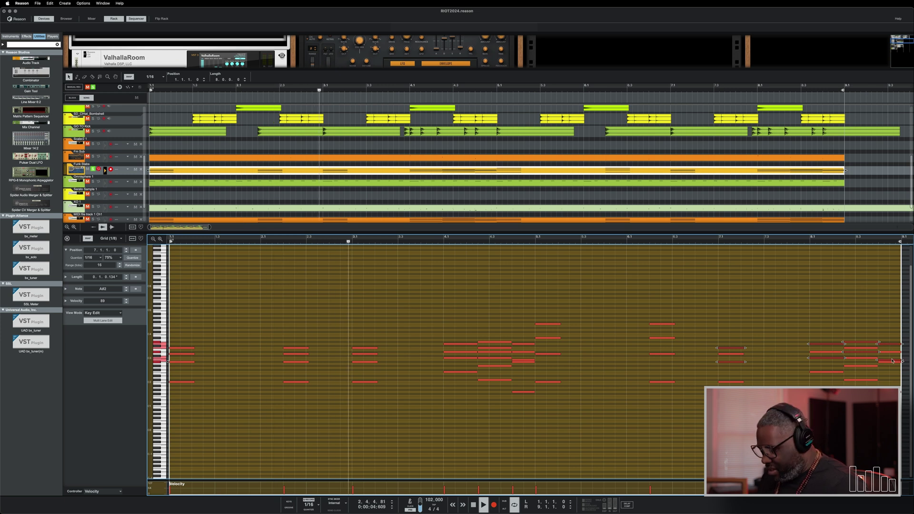
{"action": "key", "text": "shift+Up"}
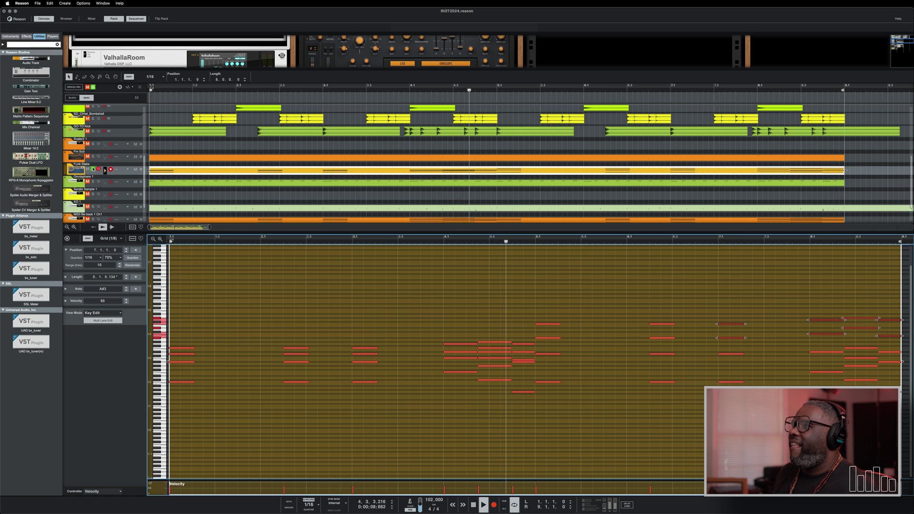
Step: Undo both octave transpositions in the clip and unsolo the Funk Stabs track
{"action": "left_click", "coordinate": [131, 206]}
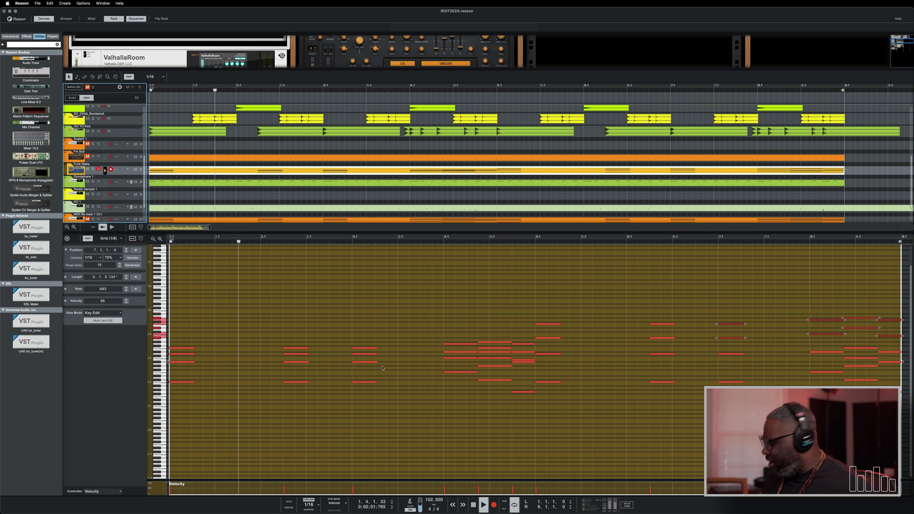
{"action": "key", "text": "shift+Down"}
{"action": "key", "text": "shift+Down"}
{"action": "left_click", "coordinate": [93, 169]}
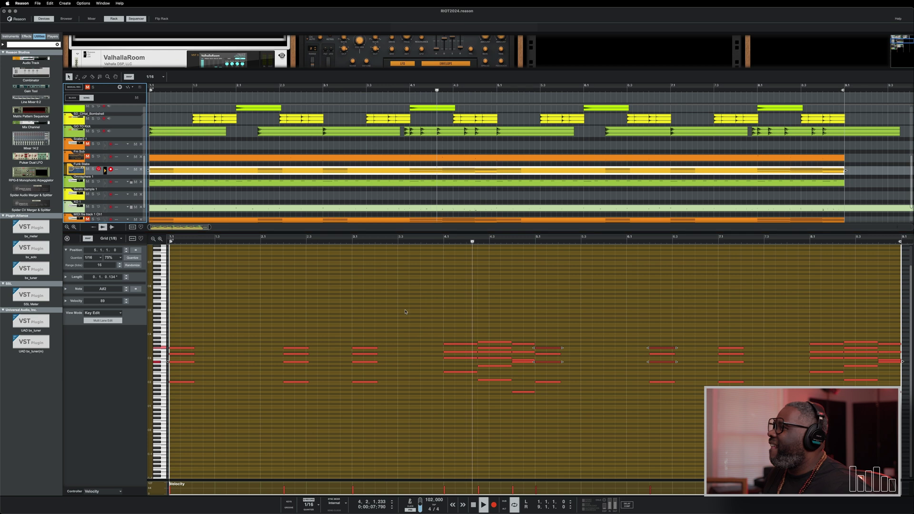
Step: Solo the SD_Snare_Grant track, and shrink the note editor and sequencer to give the rack more room
{"action": "left_click_drag", "start_coordinate": [462, 232], "coordinate": [459, 342]}
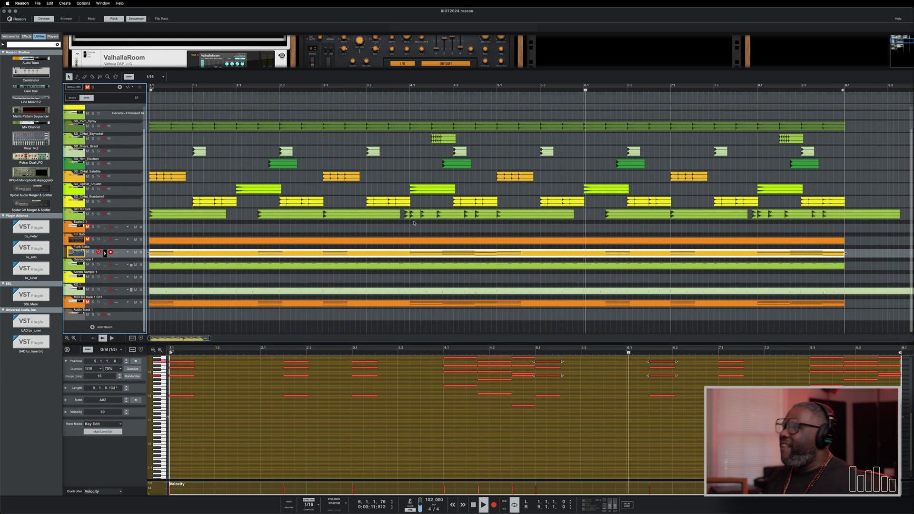
{"action": "left_click", "coordinate": [93, 152]}
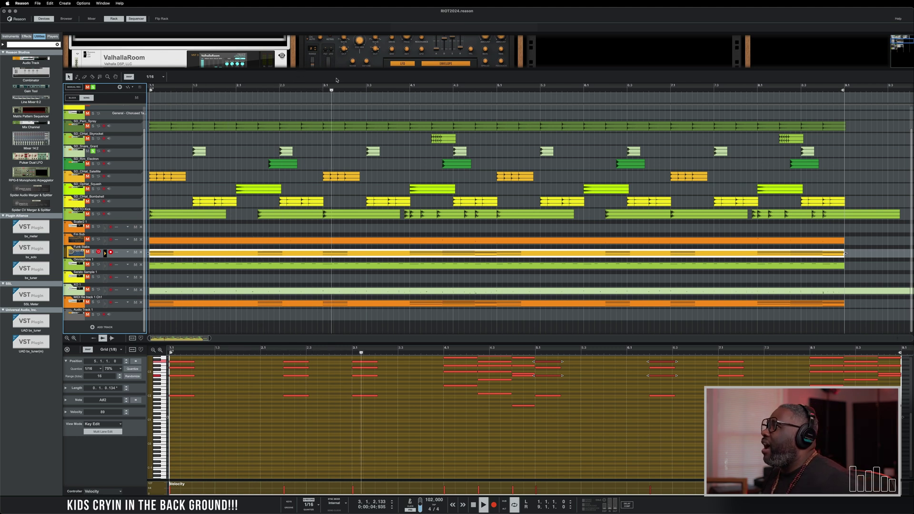
{"action": "left_click_drag", "start_coordinate": [338, 69], "coordinate": [338, 244]}
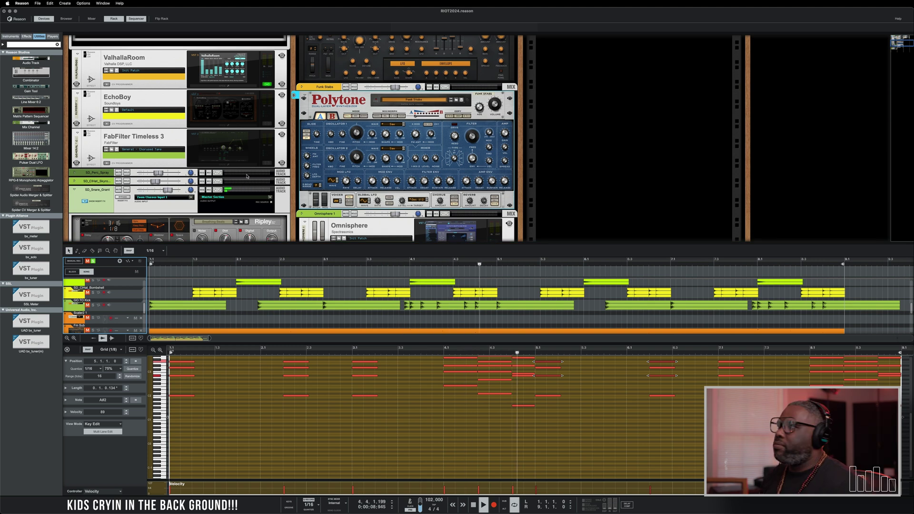
Step: Browse Ripley's patches, audition Between Mountains, Big Lo-Fi Ambient and Big Lo-Fi Reverb, and return to Breathing Beats
{"action": "scroll", "coordinate": [246, 176], "scroll_direction": "down", "scroll_amount": 5}
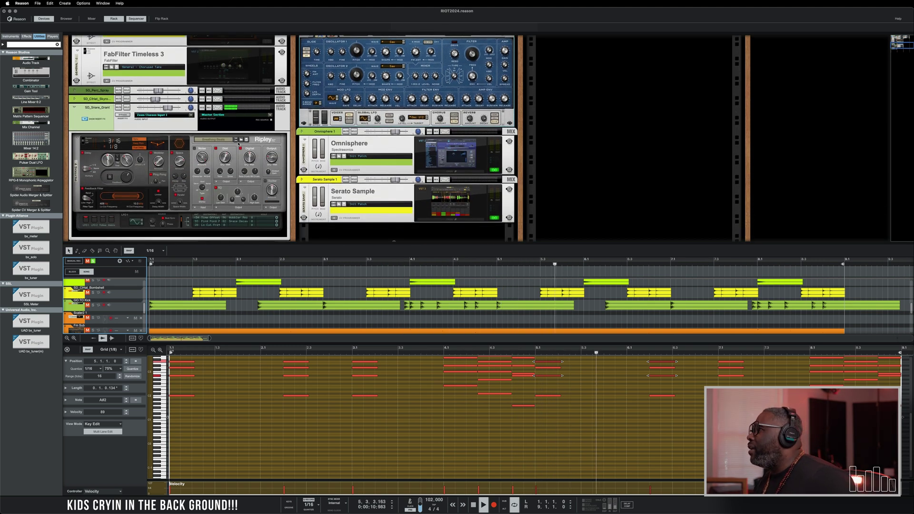
{"action": "left_click", "coordinate": [241, 140]}
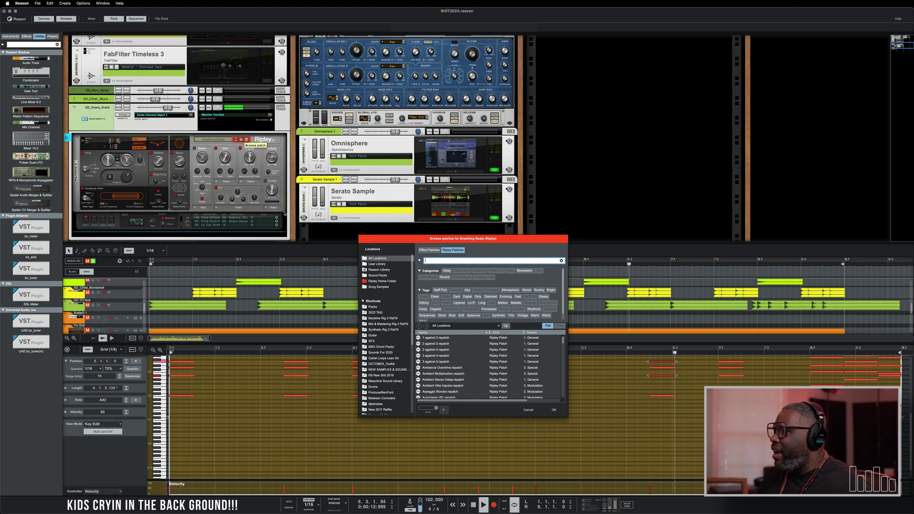
{"action": "scroll", "coordinate": [456, 387], "scroll_direction": "down", "scroll_amount": 3}
{"action": "left_click", "coordinate": [456, 386]}
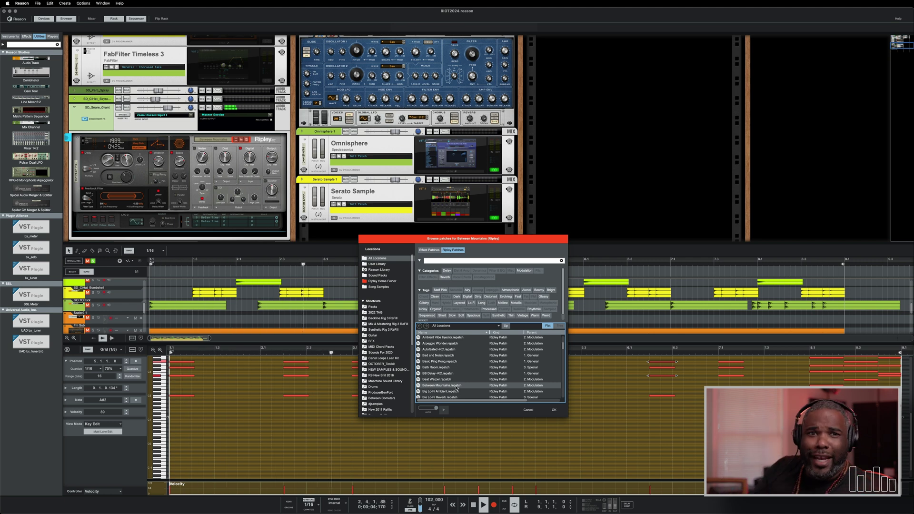
{"action": "left_click", "coordinate": [456, 388]}
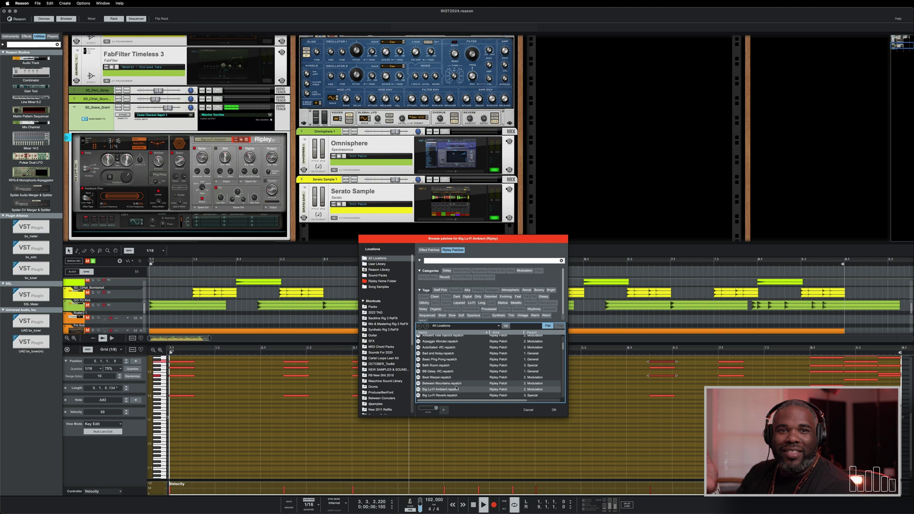
{"action": "key", "text": "Down"}
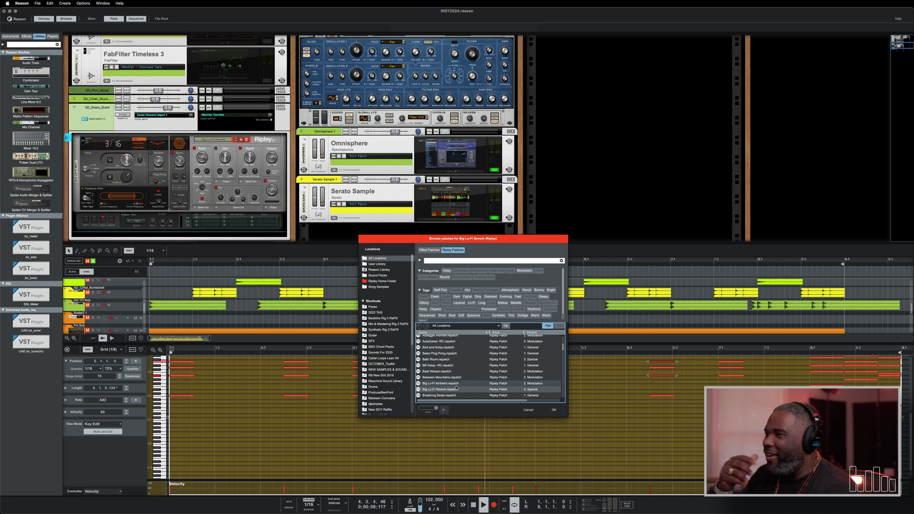
{"action": "key", "text": "Down"}
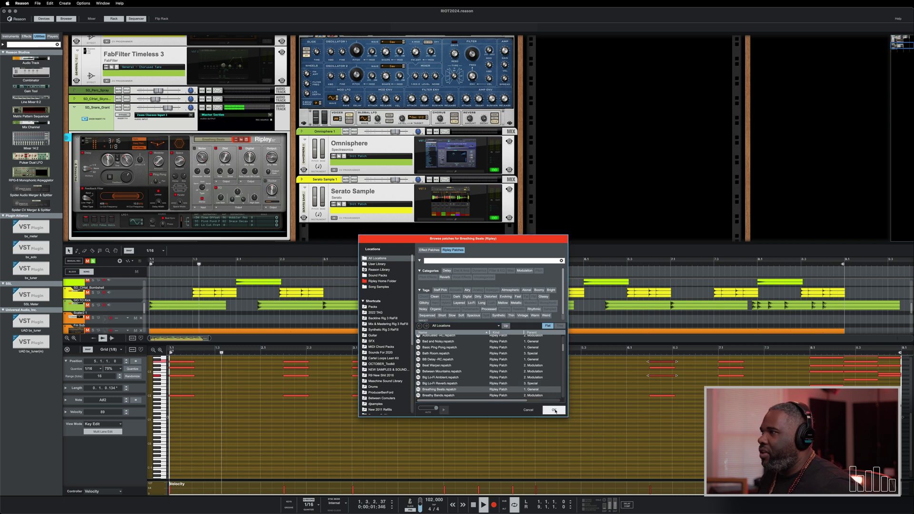
{"action": "key", "text": "Return"}
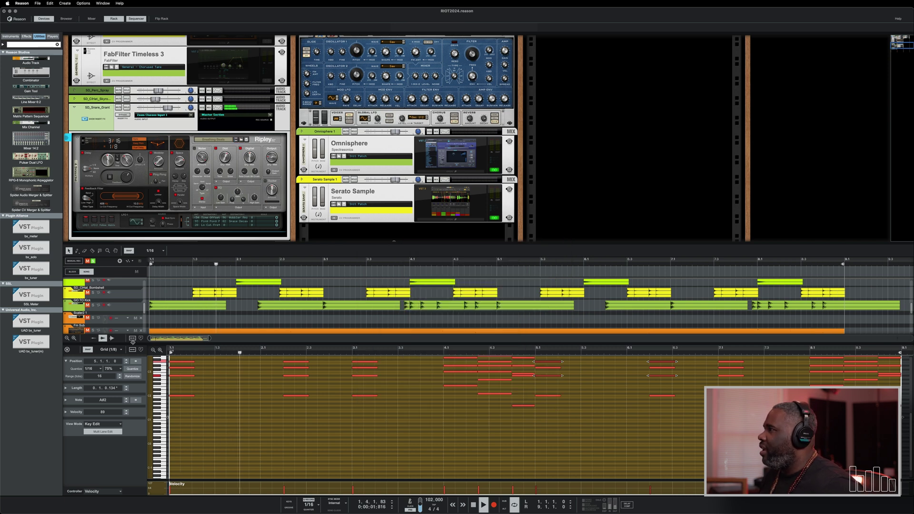
Step: Turn off all active solos and bring up the master section in the rack
{"action": "left_click", "coordinate": [92, 261]}
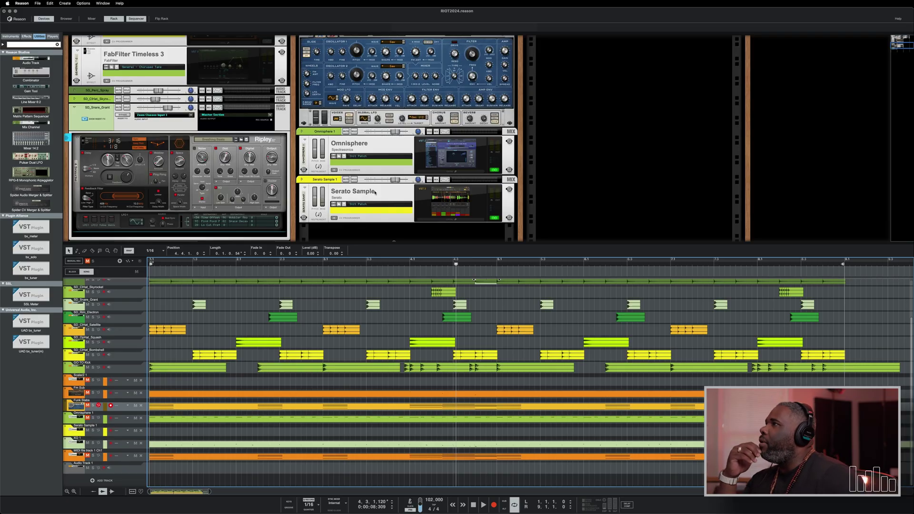
{"action": "scroll", "coordinate": [256, 149], "scroll_direction": "up", "scroll_amount": 10}
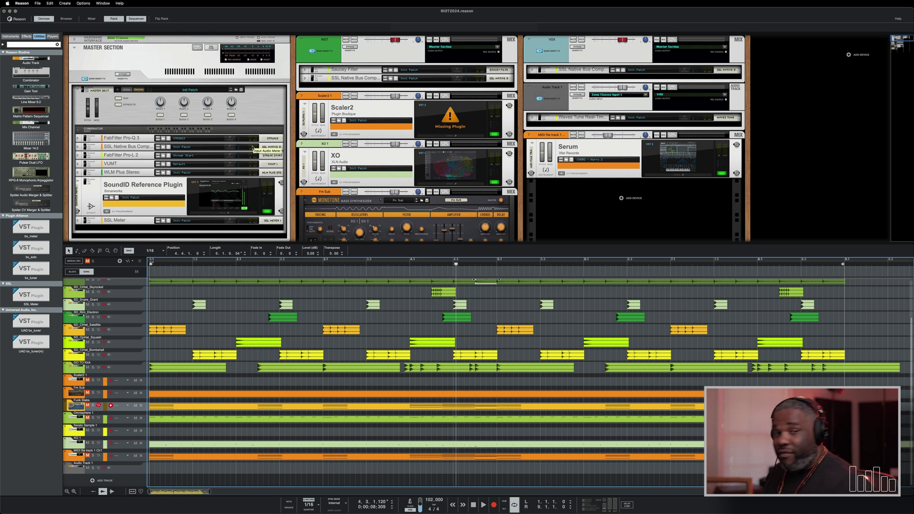
Step: Show the general browser and the Add Instrument browser, then close without choosing a patch
{"action": "key", "text": "F3"}
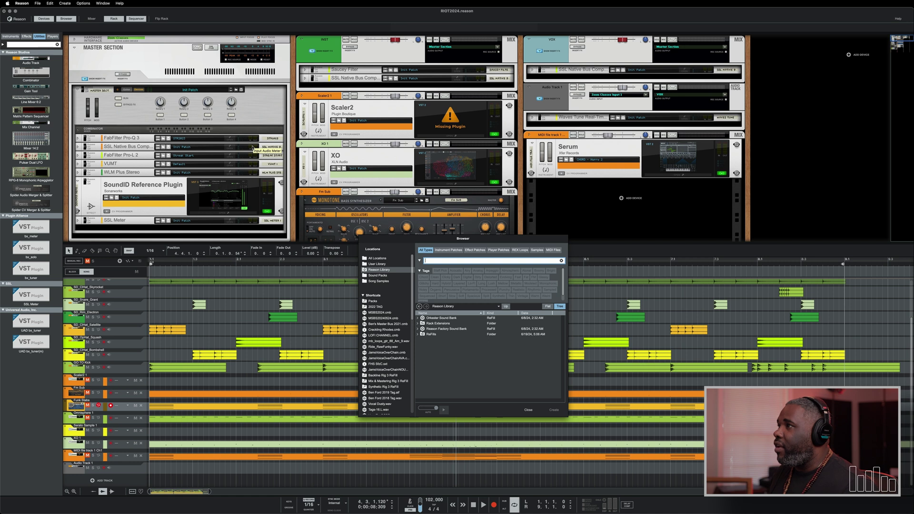
{"action": "key", "text": "super+i"}
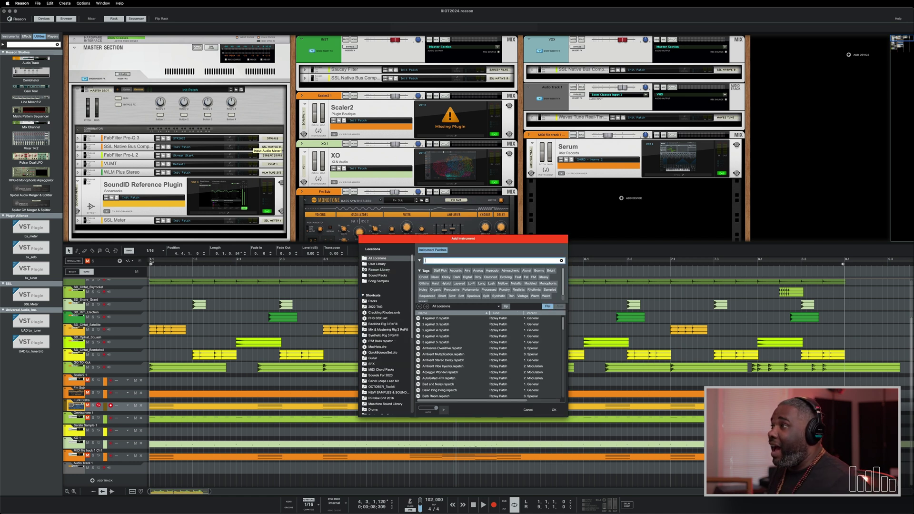
{"action": "key", "text": "Escape"}
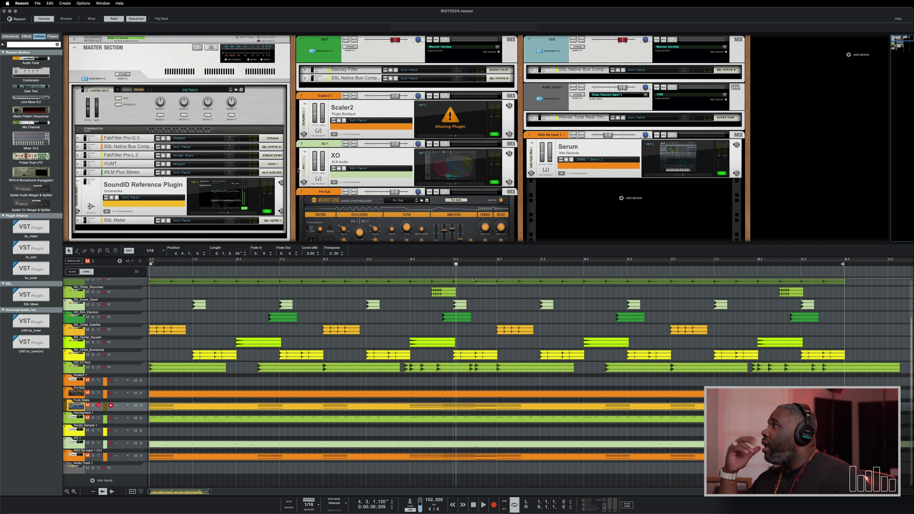
Step: Look over the rack, change the sequencer's zoom level, and fit the whole arrangement in view
{"action": "scroll", "coordinate": [298, 170], "scroll_direction": "down", "scroll_amount": 5}
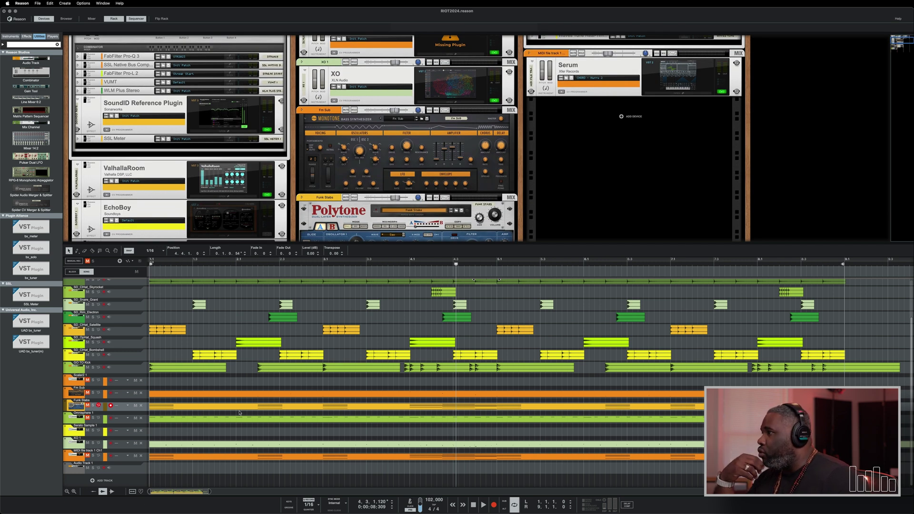
{"action": "scroll", "coordinate": [343, 272], "scroll_direction": "down", "scroll_amount": 5}
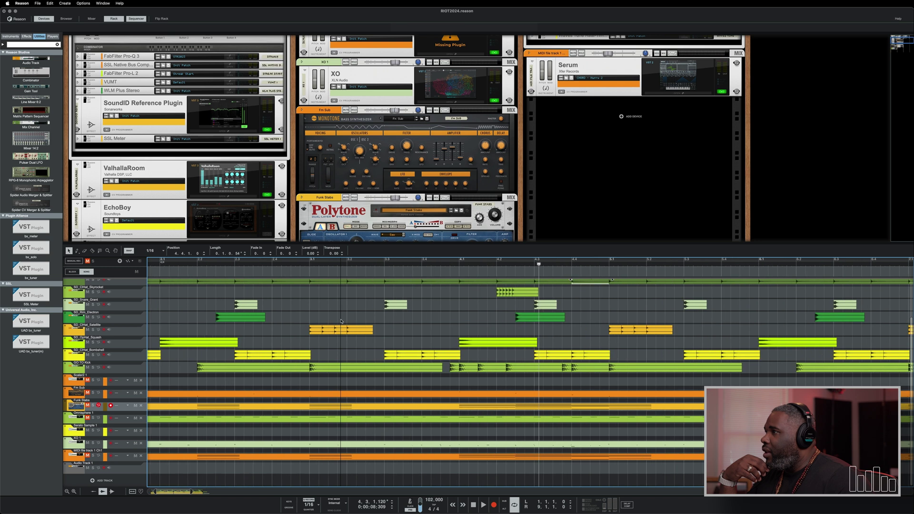
{"action": "scroll", "coordinate": [343, 272], "scroll_direction": "up", "scroll_amount": 3}
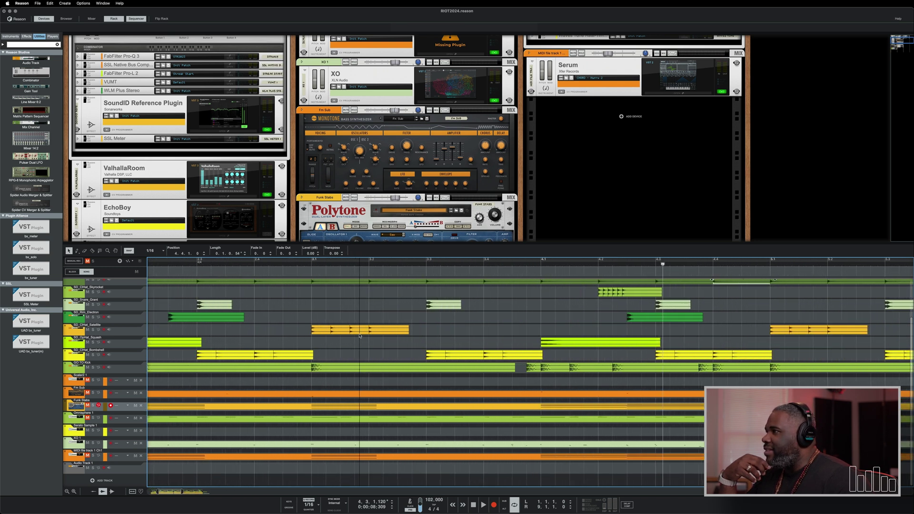
{"action": "scroll", "coordinate": [353, 245], "scroll_direction": "down", "scroll_amount": 2}
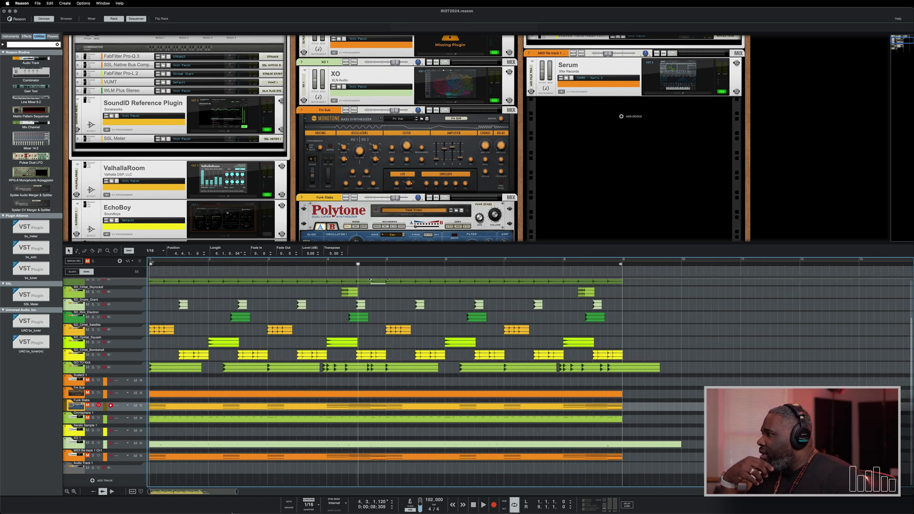
{"action": "left_click", "coordinate": [132, 491]}
{"action": "left_click", "coordinate": [133, 492]}
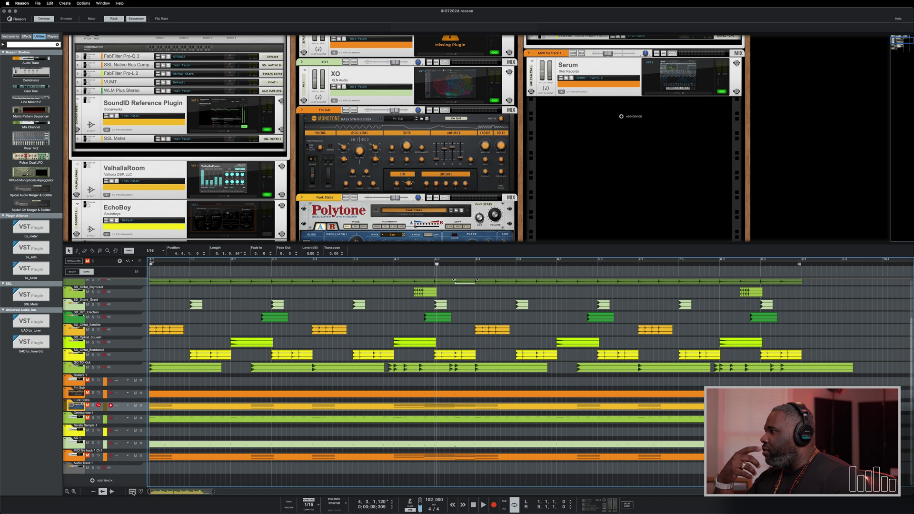
Step: Select the Fm Sub clip and the first yellow-green open hi-hat clip, zooming the sequencer to each and back to the full arrangement
{"action": "left_click", "coordinate": [292, 400]}
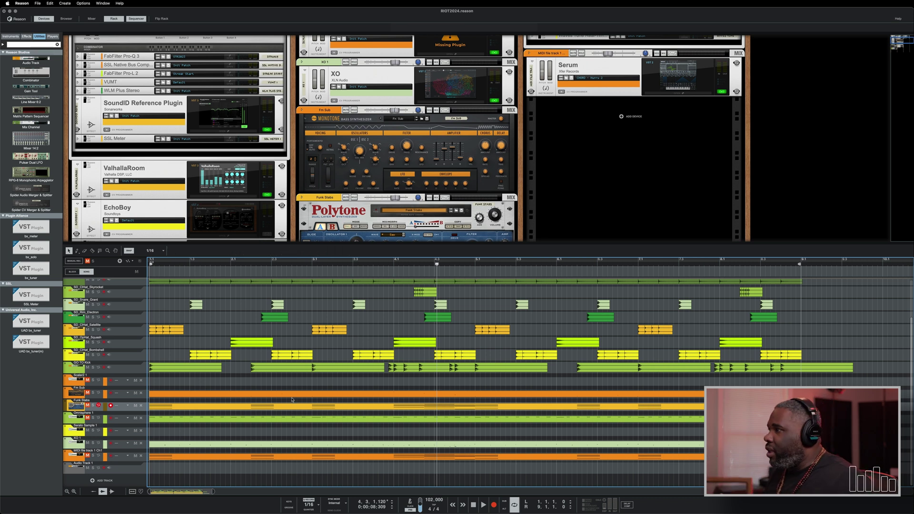
{"action": "left_click", "coordinate": [293, 396]}
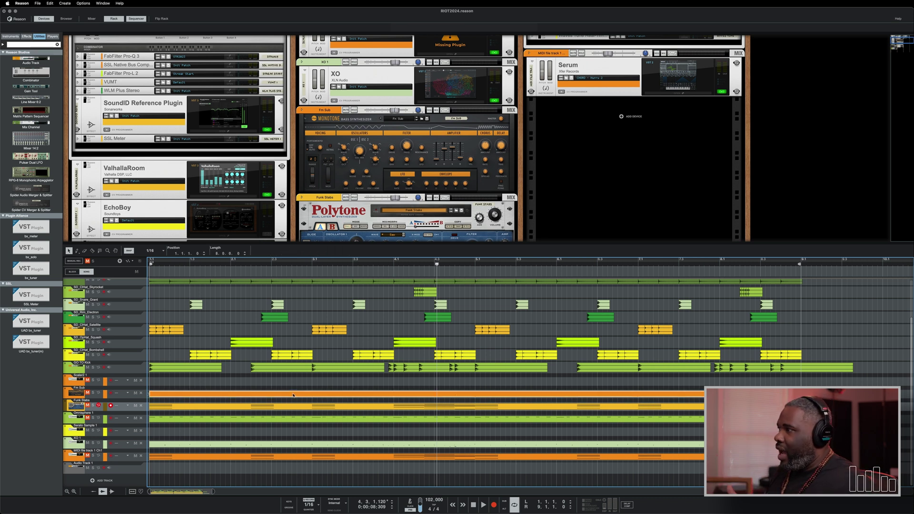
{"action": "left_click", "coordinate": [133, 491]}
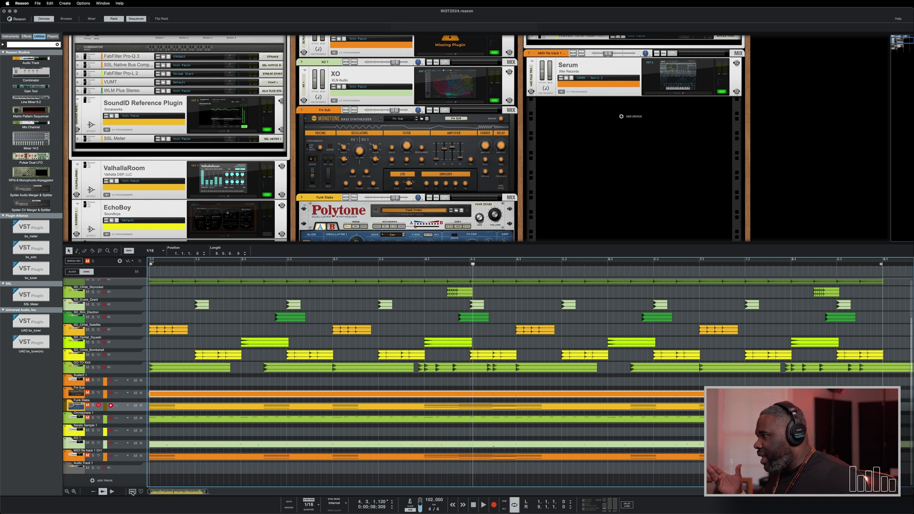
{"action": "left_click", "coordinate": [132, 492]}
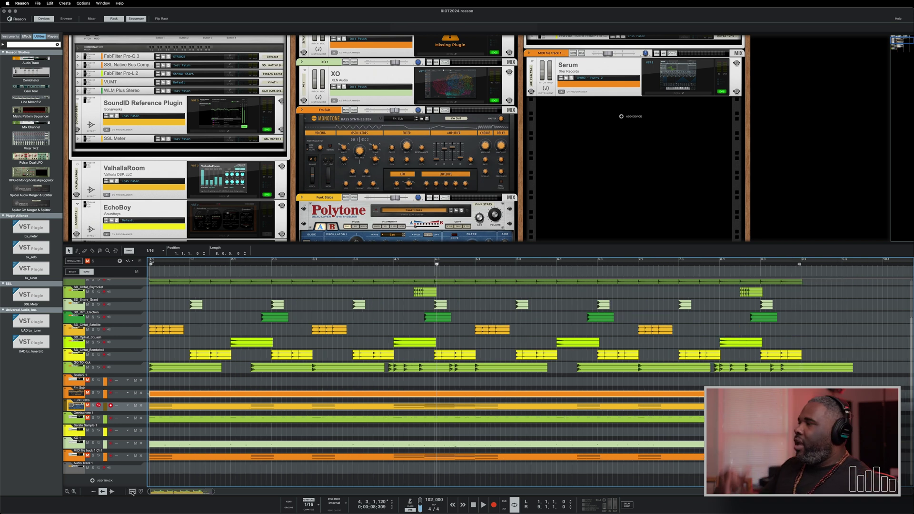
{"action": "left_click", "coordinate": [261, 342]}
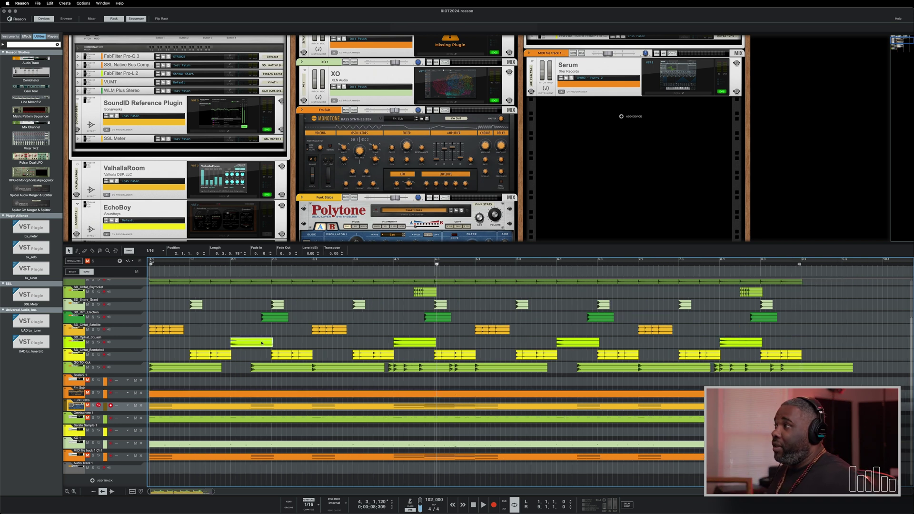
{"action": "left_click", "coordinate": [133, 492]}
{"action": "left_click", "coordinate": [133, 492]}
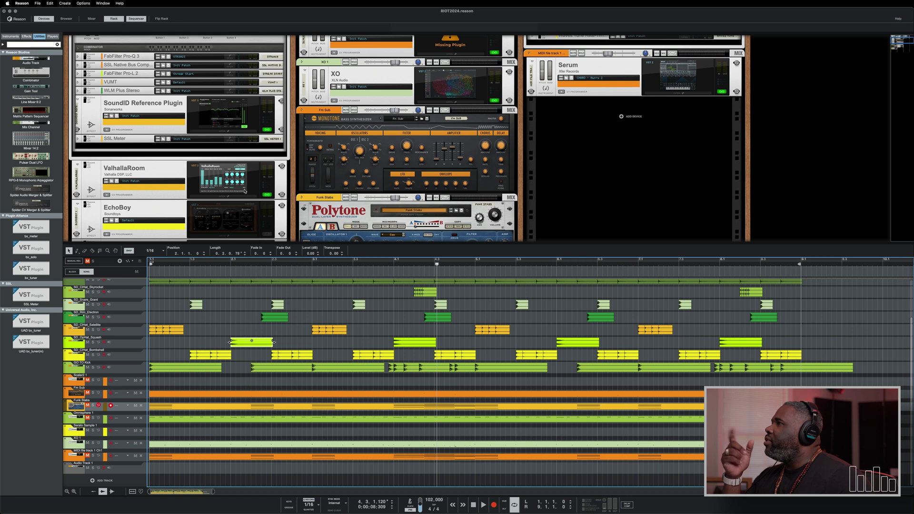
Step: Add a Gain Tool below the Stereo Tool on the GO TO Kick track, and play the song briefly
{"action": "scroll", "coordinate": [245, 190], "scroll_direction": "down", "scroll_amount": 5}
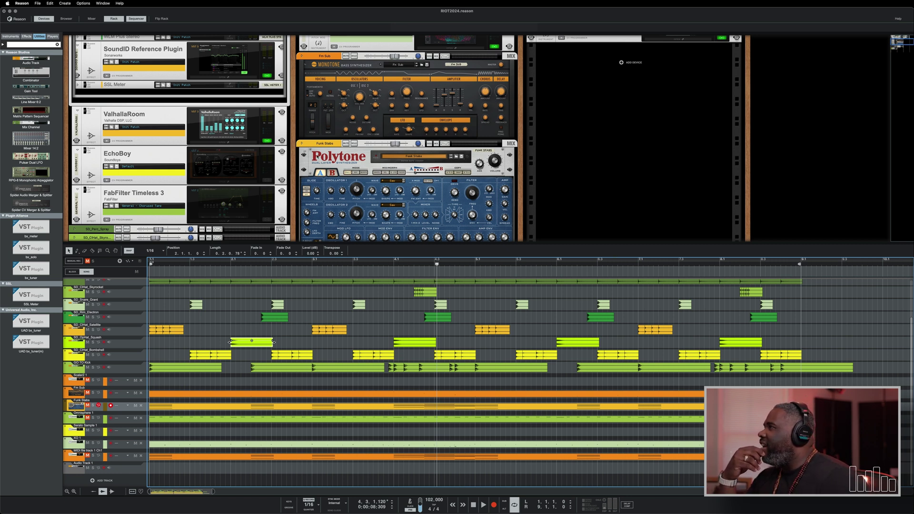
{"action": "scroll", "coordinate": [317, 156], "scroll_direction": "down", "scroll_amount": 5}
{"action": "scroll", "coordinate": [317, 156], "scroll_direction": "down", "scroll_amount": 5}
{"action": "scroll", "coordinate": [318, 157], "scroll_direction": "up", "scroll_amount": 10}
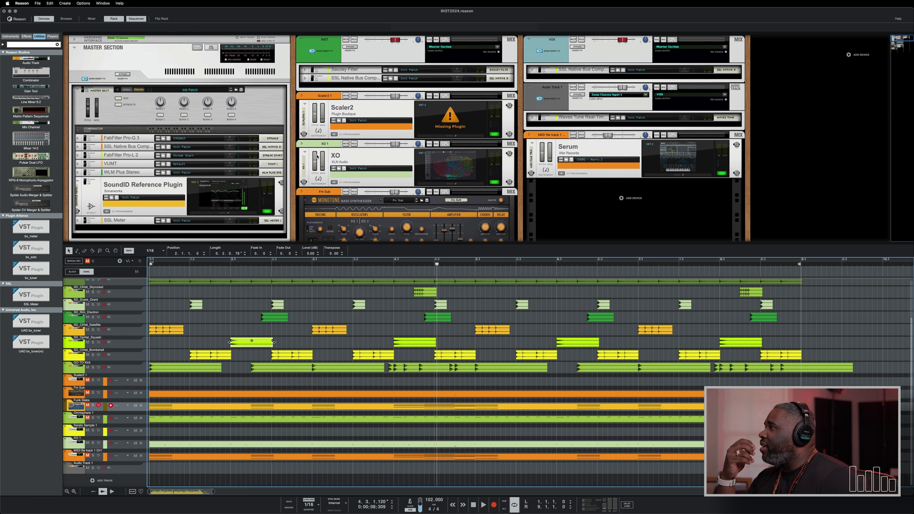
{"action": "scroll", "coordinate": [317, 157], "scroll_direction": "down", "scroll_amount": 5}
{"action": "scroll", "coordinate": [317, 156], "scroll_direction": "down", "scroll_amount": 5}
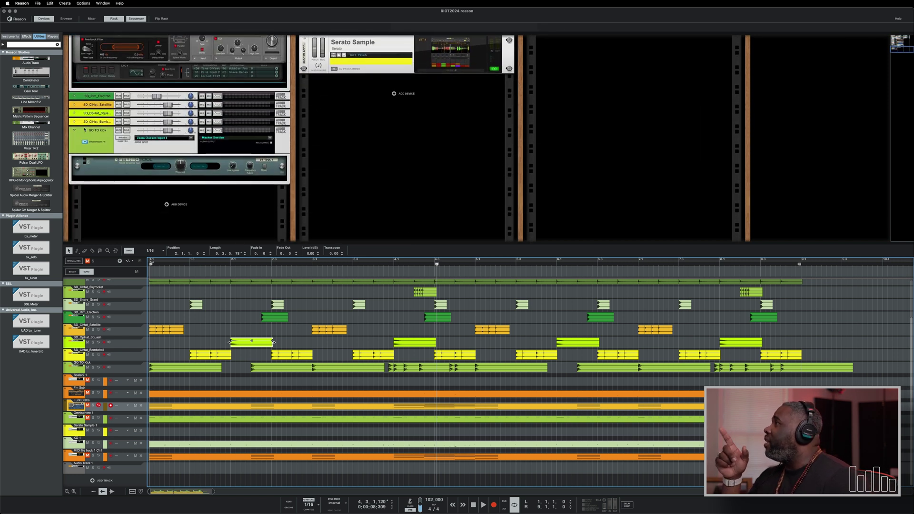
{"action": "mouse_move", "coordinate": [30, 88]}
{"action": "left_mouse_down"}
{"action": "mouse_move", "coordinate": [208, 199]}
{"action": "mouse_move", "coordinate": [234, 195]}
{"action": "mouse_move", "coordinate": [213, 170]}
{"action": "left_mouse_up"}
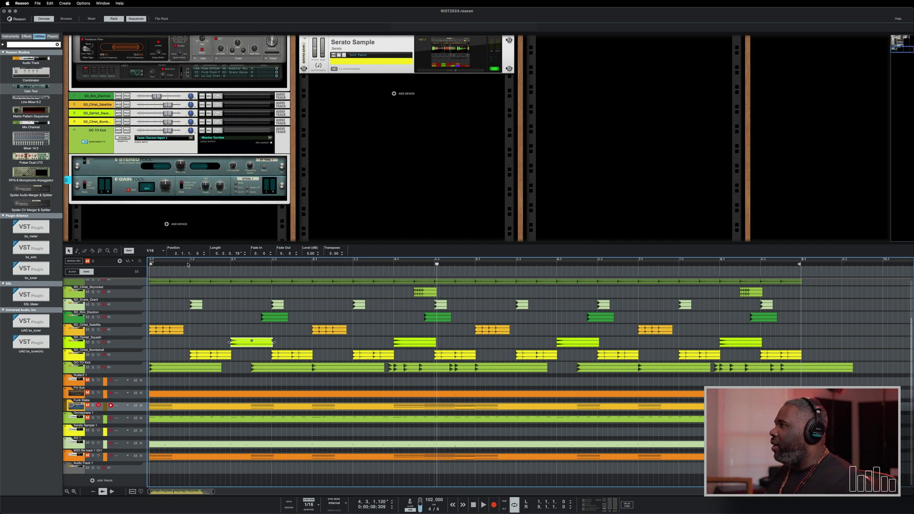
{"action": "key", "text": "space"}
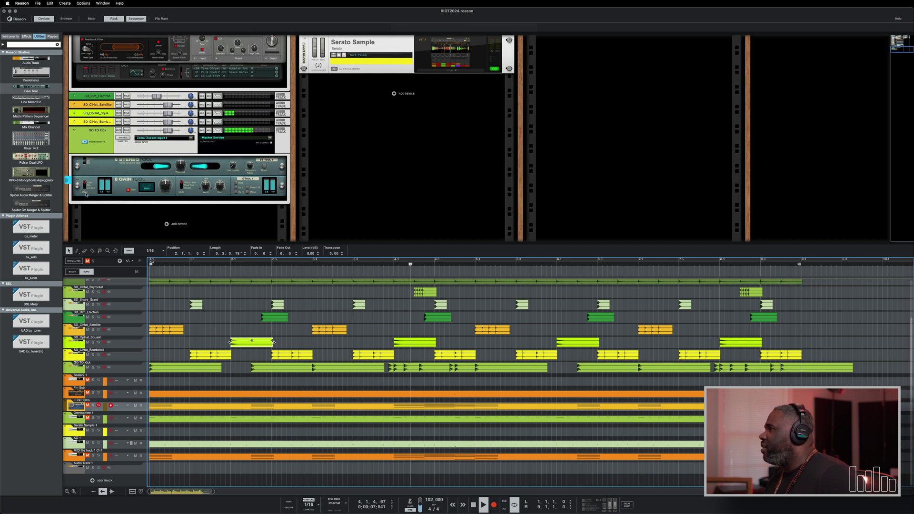
{"action": "key", "text": "space"}
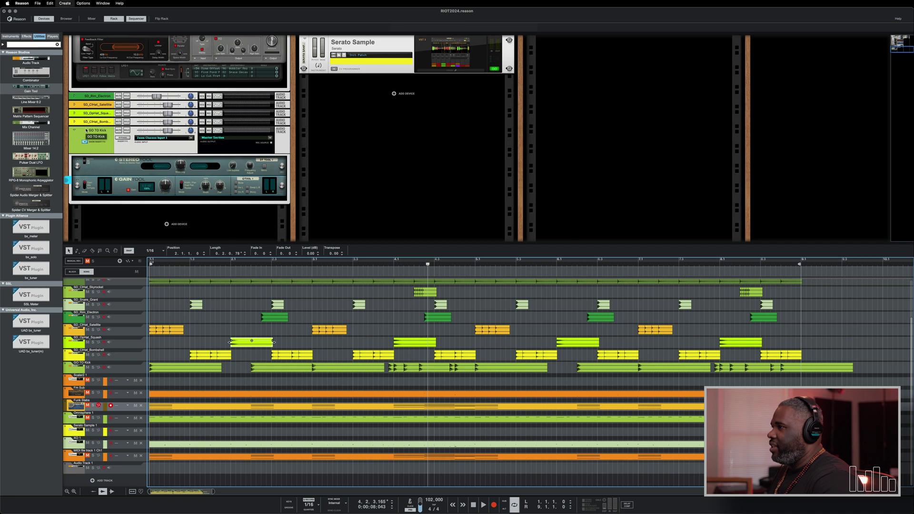
Step: Filter the Add Instrument patches by the tags Long, Punchy and Dark, and add the Dark Dub Stab Europa patch
{"action": "key", "text": "super+i"}
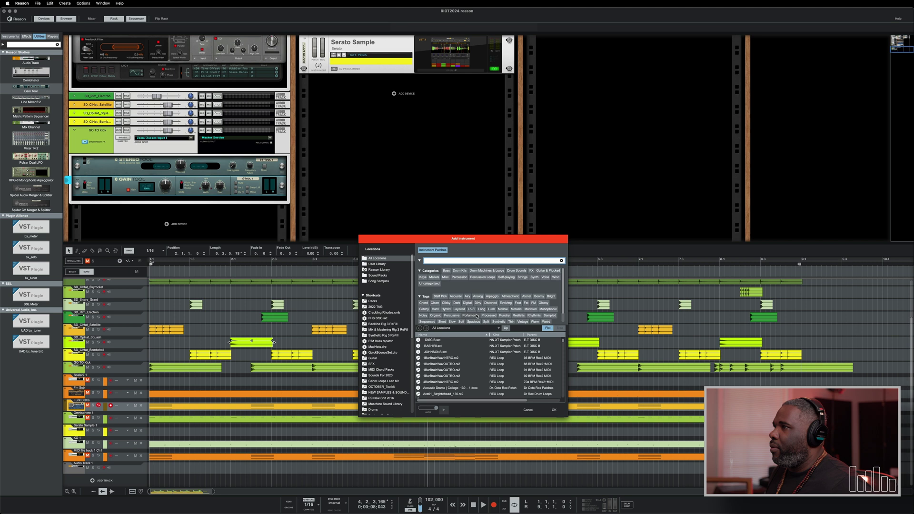
{"action": "left_click", "coordinate": [482, 309]}
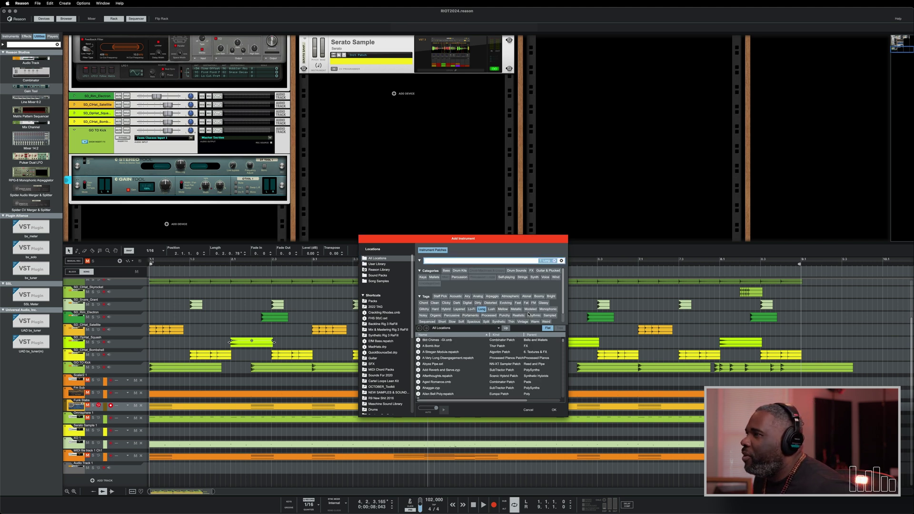
{"action": "left_click", "coordinate": [504, 316]}
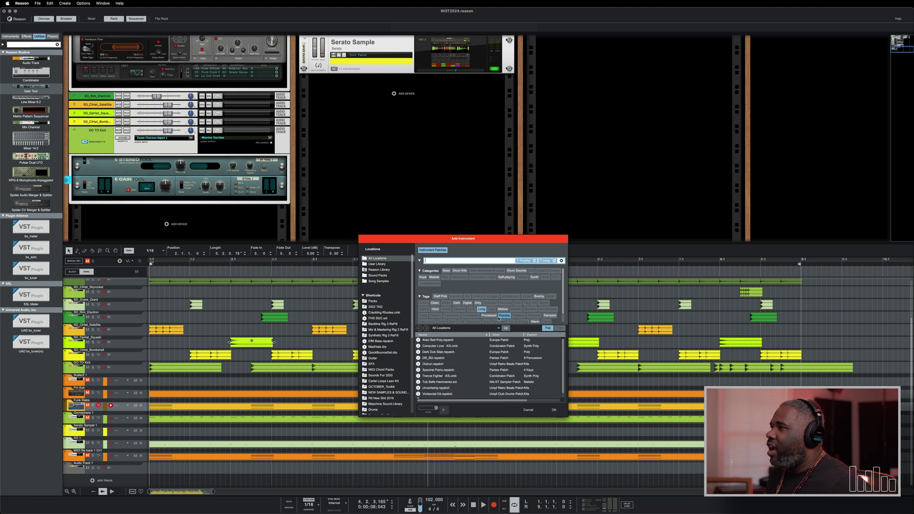
{"action": "left_click", "coordinate": [457, 306]}
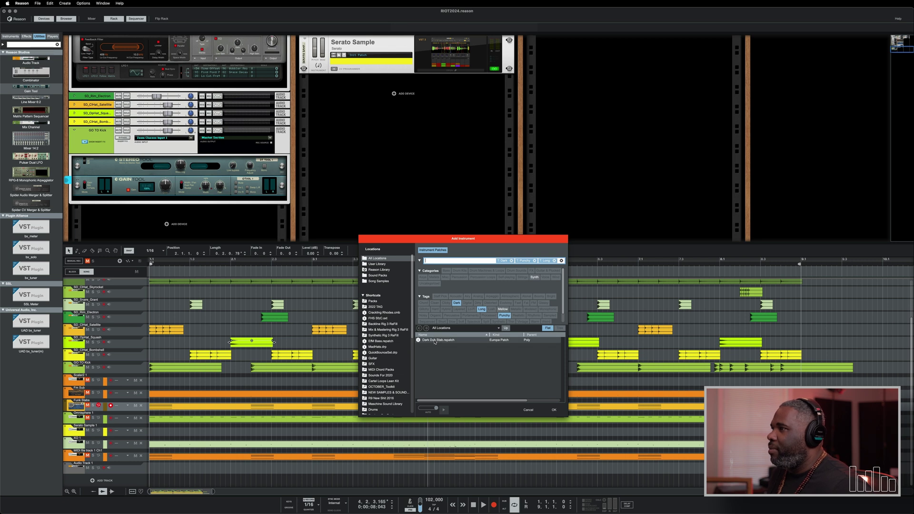
{"action": "double_click", "coordinate": [434, 342]}
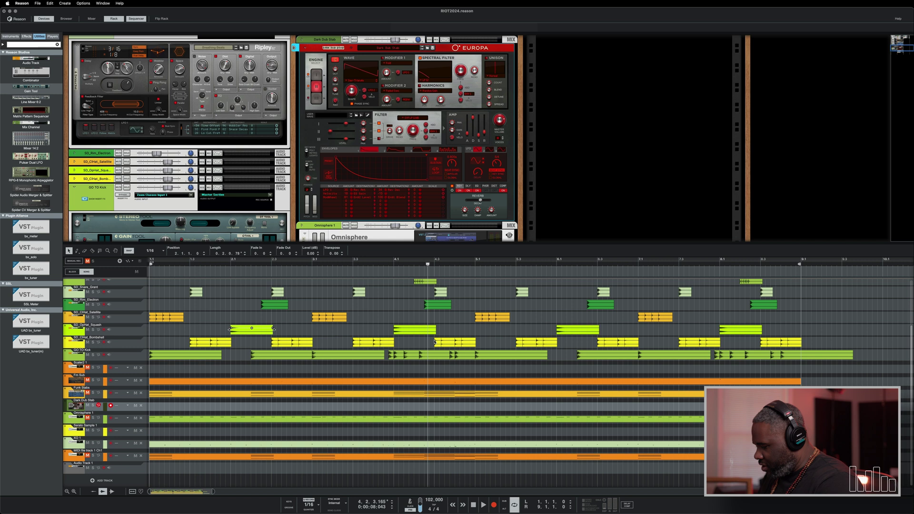
Step: Audition the Dark Dub Stab patch with a few notes on the On-screen Piano Keys
{"action": "key", "text": "F4"}
{"action": "key", "text": "f"}
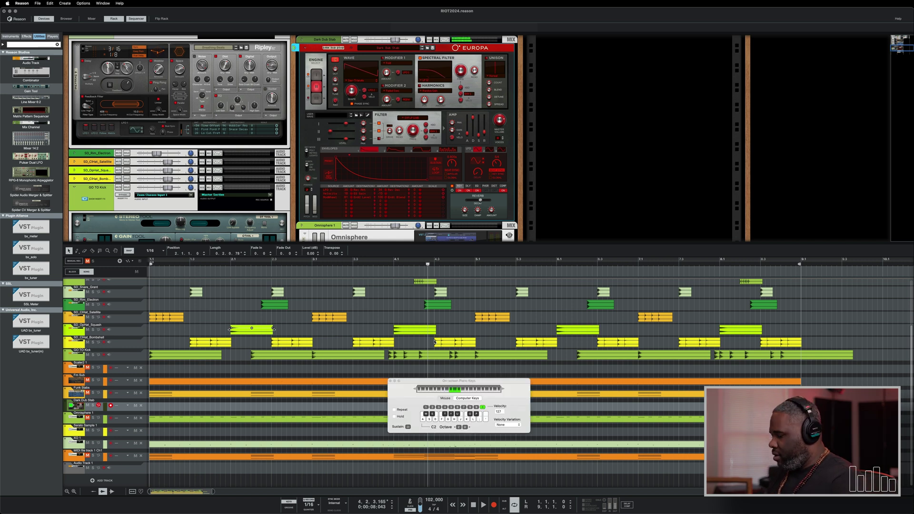
{"action": "key", "text": "h"}
{"action": "key", "text": "d"}
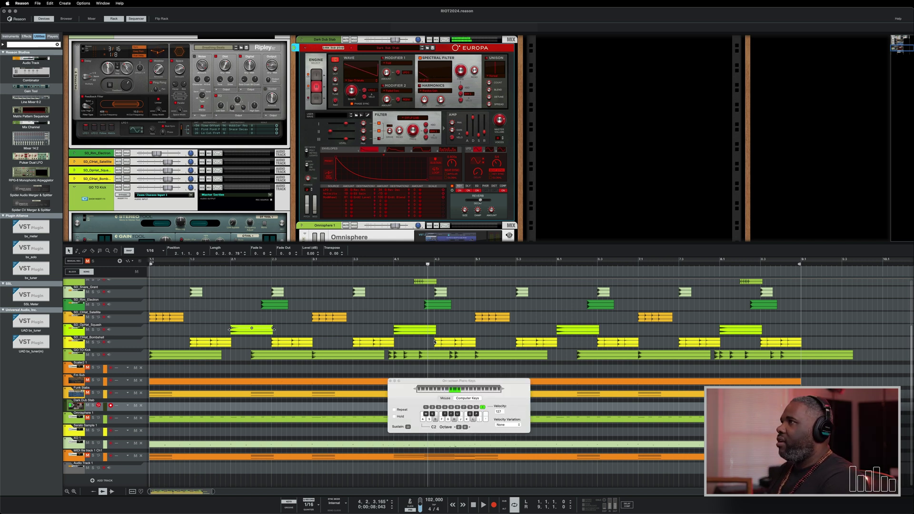
{"action": "key", "text": "d"}
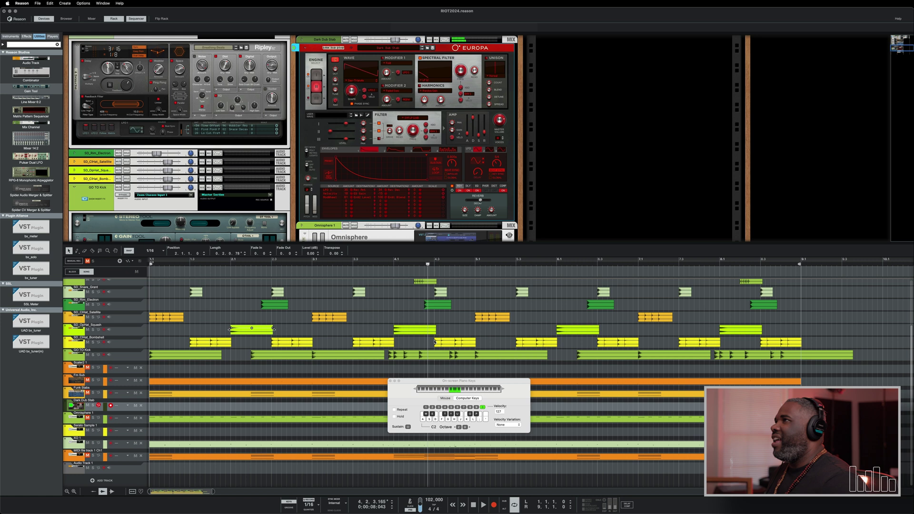
Step: Browse patches for the Dark Dub Stab device, clear of the piano keys window, and remove the Punchy, Long and Dark tags
{"action": "left_click", "coordinate": [427, 48]}
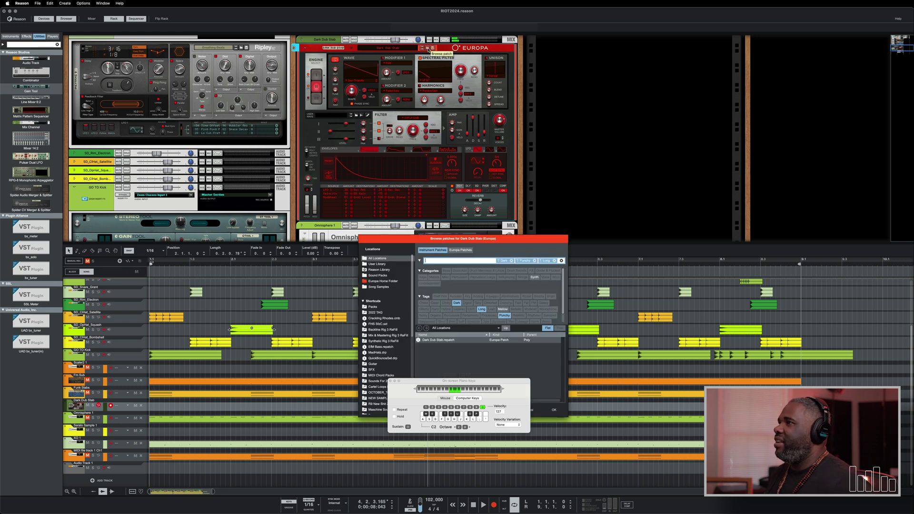
{"action": "left_click_drag", "start_coordinate": [500, 380], "coordinate": [721, 382]}
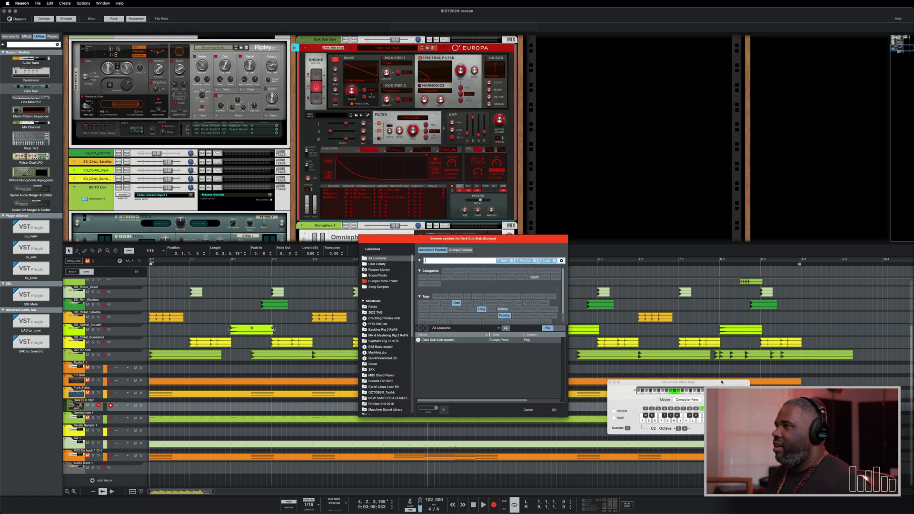
{"action": "left_click", "coordinate": [504, 315]}
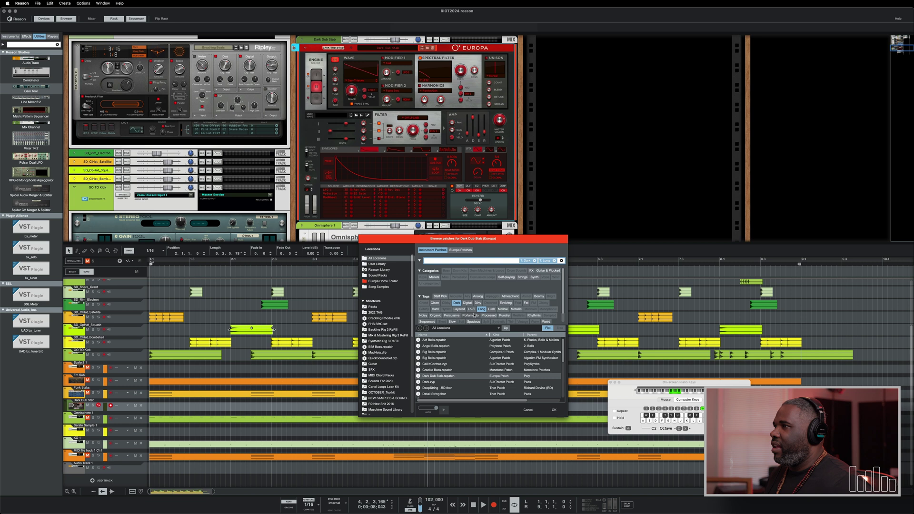
{"action": "left_click", "coordinate": [480, 309]}
{"action": "left_click", "coordinate": [457, 302]}
Step: Filter the patches by the tags Analog, Mellow and Synthetic, and try the Just Peaceful and HyperBottom patches
{"action": "left_click", "coordinate": [478, 296]}
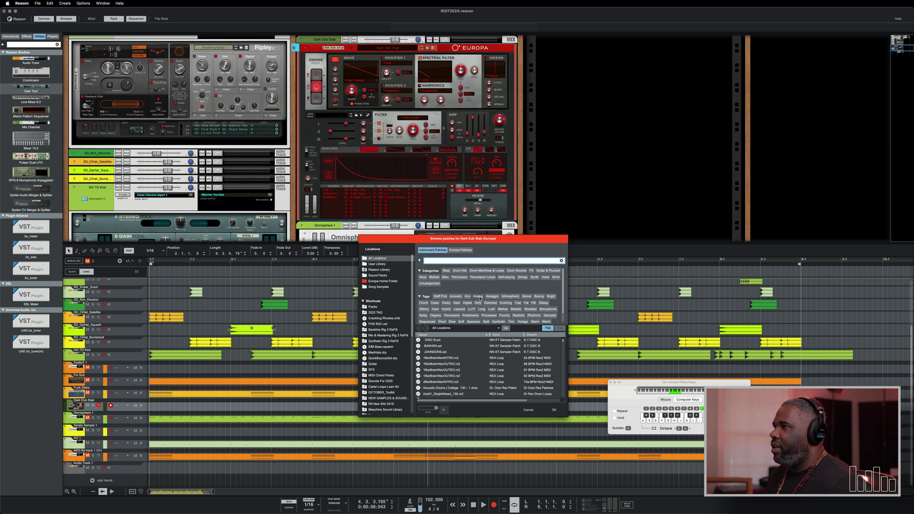
{"action": "left_click", "coordinate": [503, 309]}
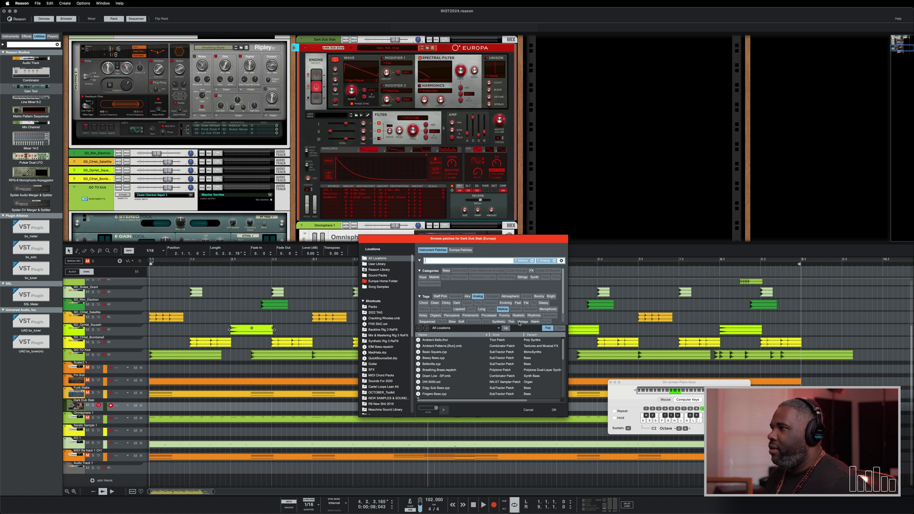
{"action": "left_click", "coordinate": [499, 322]}
{"action": "left_click", "coordinate": [453, 382]}
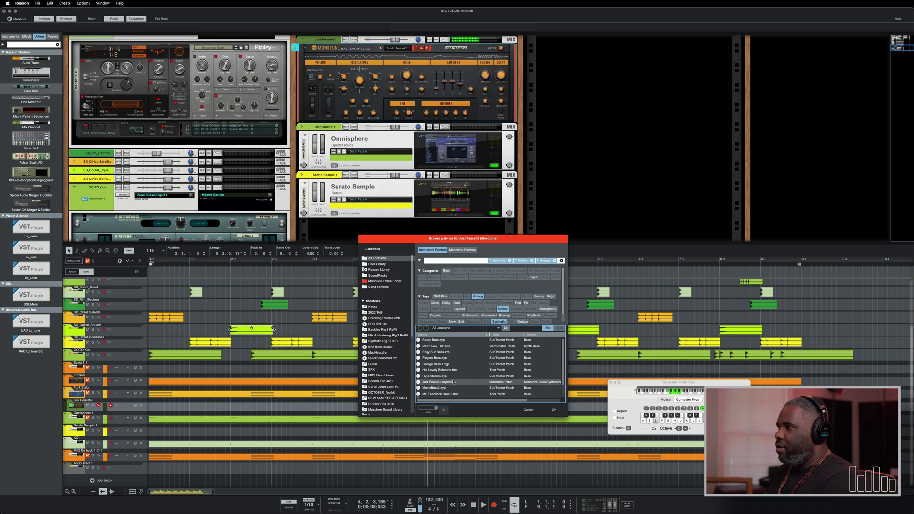
{"action": "key", "text": "Up"}
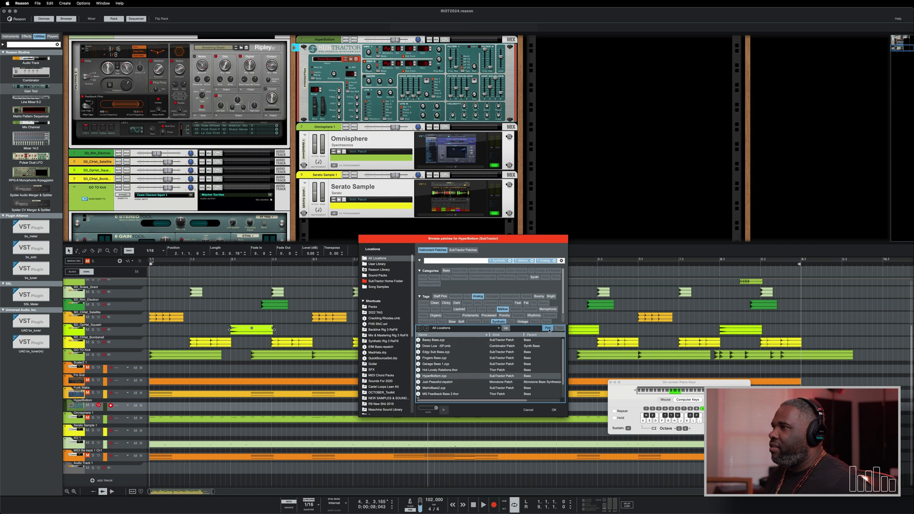
Step: Clear all patch filters, and filter by the Synth category, the Poly subcategory and the tags Dark and Layered
{"action": "scroll", "coordinate": [555, 304], "scroll_direction": "down", "scroll_amount": 3}
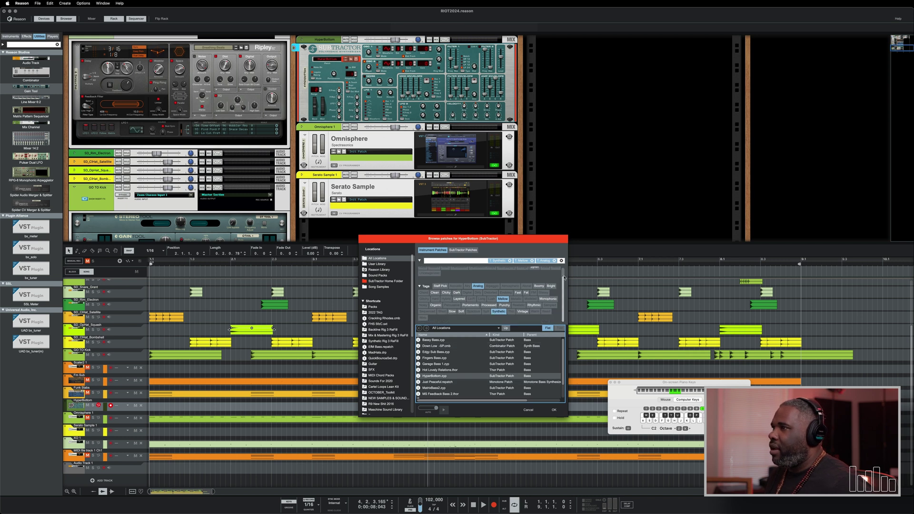
{"action": "scroll", "coordinate": [555, 292], "scroll_direction": "up", "scroll_amount": 3}
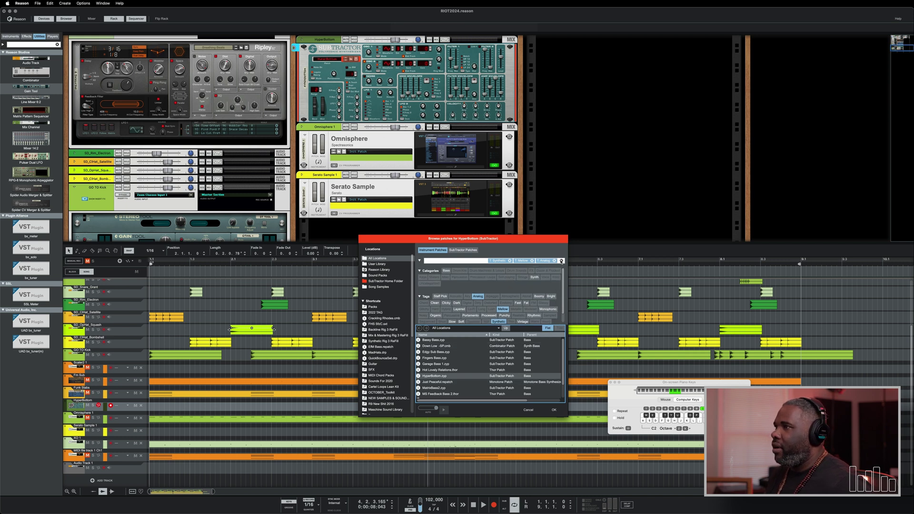
{"action": "left_click", "coordinate": [561, 261]}
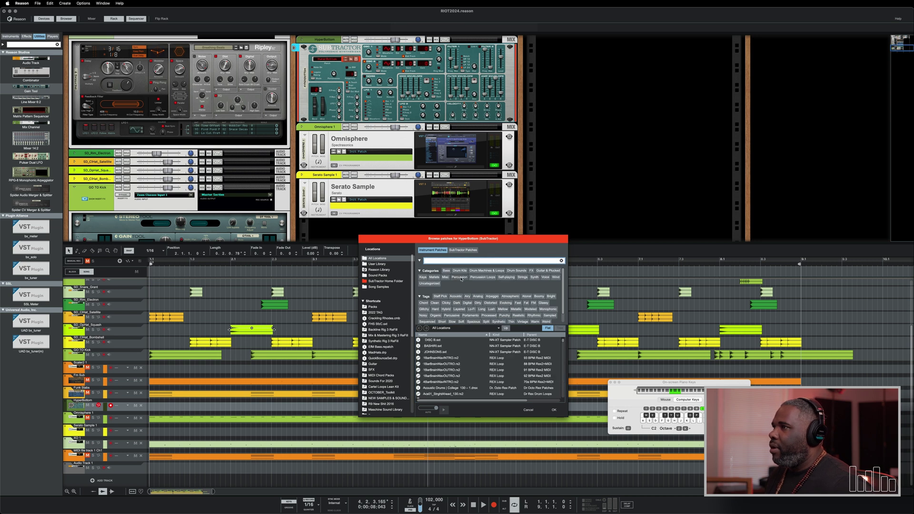
{"action": "left_click", "coordinate": [535, 278]}
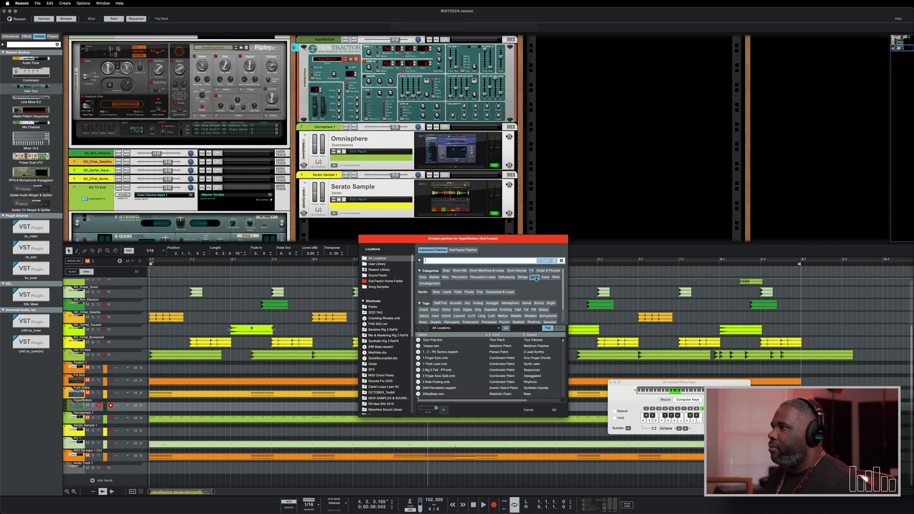
{"action": "left_click", "coordinate": [480, 292]}
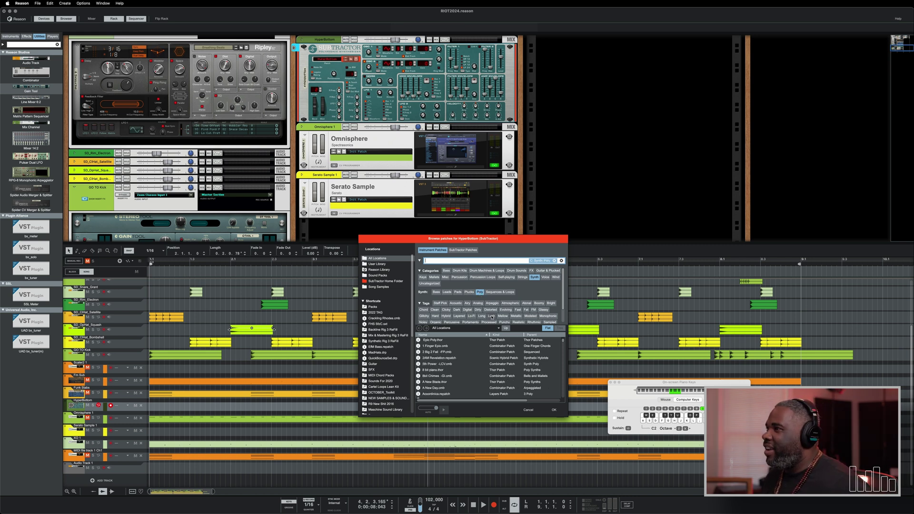
{"action": "left_click", "coordinate": [457, 310]}
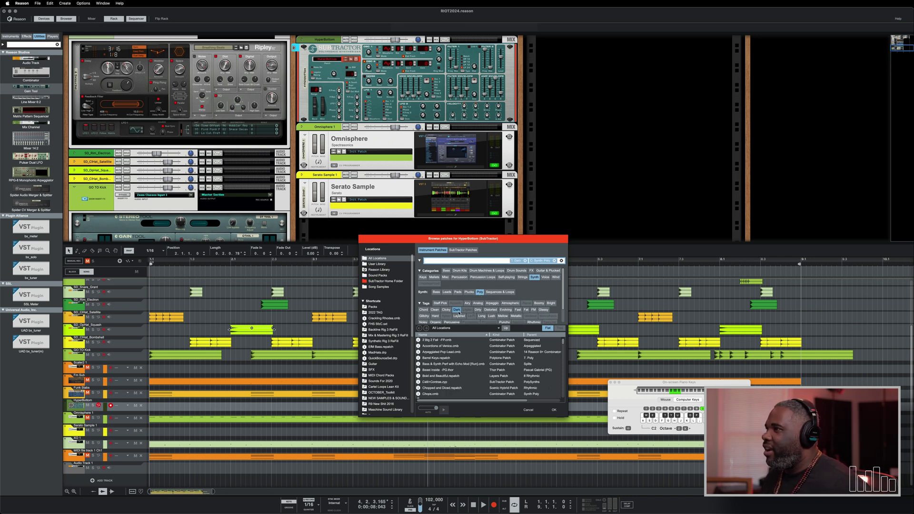
{"action": "left_click", "coordinate": [459, 316]}
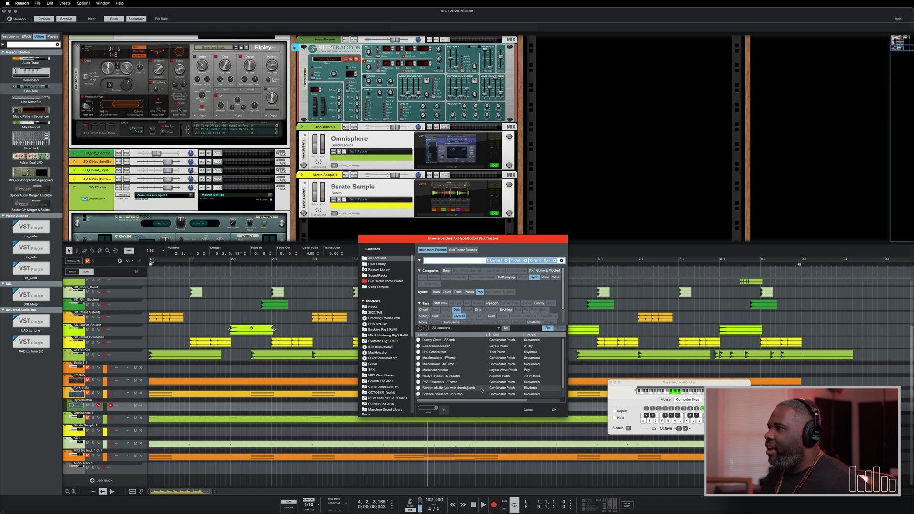
Step: Audition the Nasty Payback patch and the patches listed below it, including PSB Essentials and Rhythm of Life
{"action": "left_click", "coordinate": [469, 376]}
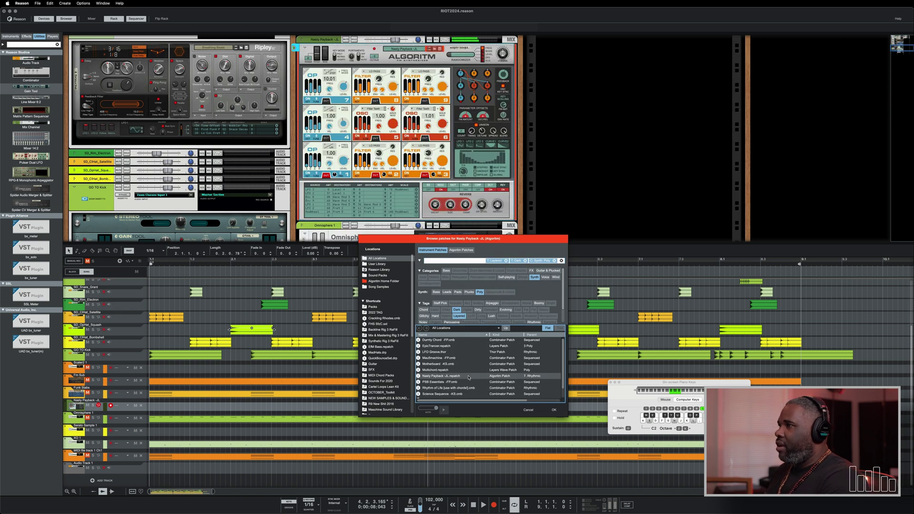
{"action": "key", "text": "Down"}
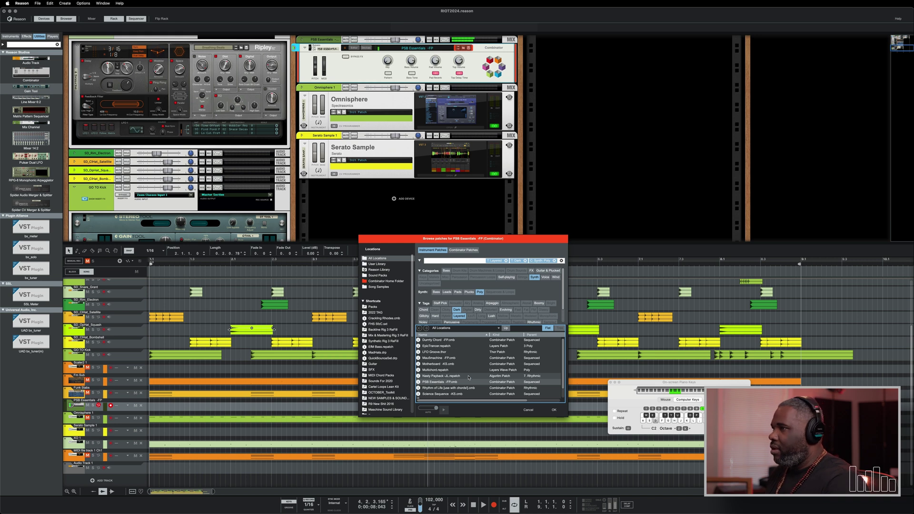
{"action": "key", "text": "Down"}
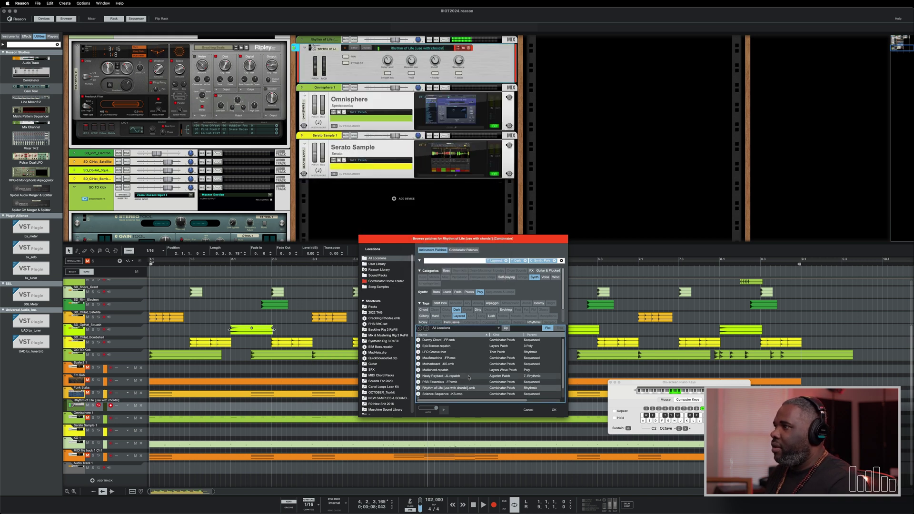
{"action": "key", "text": "Down"}
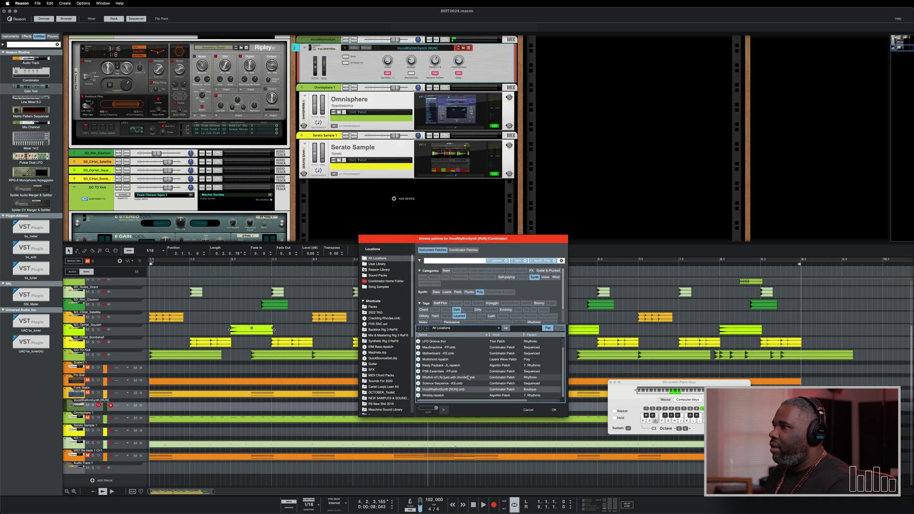
Step: Load the Epic Strings Parsec patch with the Layered tag removed, and lower the On-screen Piano Keys octave to C1
{"action": "scroll", "coordinate": [523, 301], "scroll_direction": "down", "scroll_amount": 2}
{"action": "scroll", "coordinate": [525, 302], "scroll_direction": "up", "scroll_amount": 1}
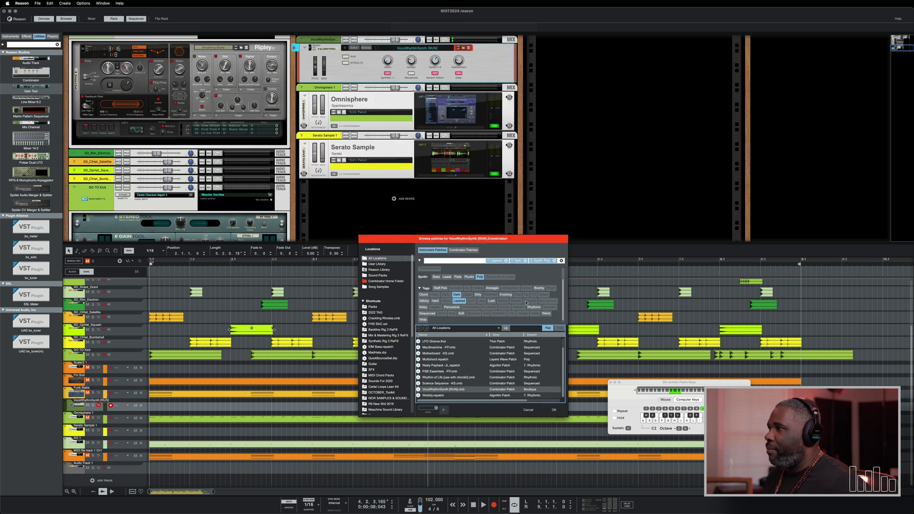
{"action": "left_click", "coordinate": [464, 303]}
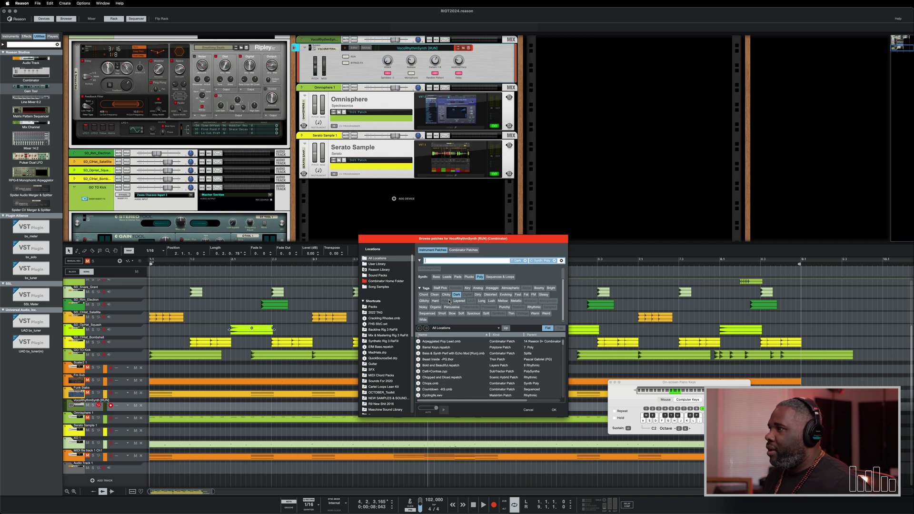
{"action": "left_click", "coordinate": [459, 372]}
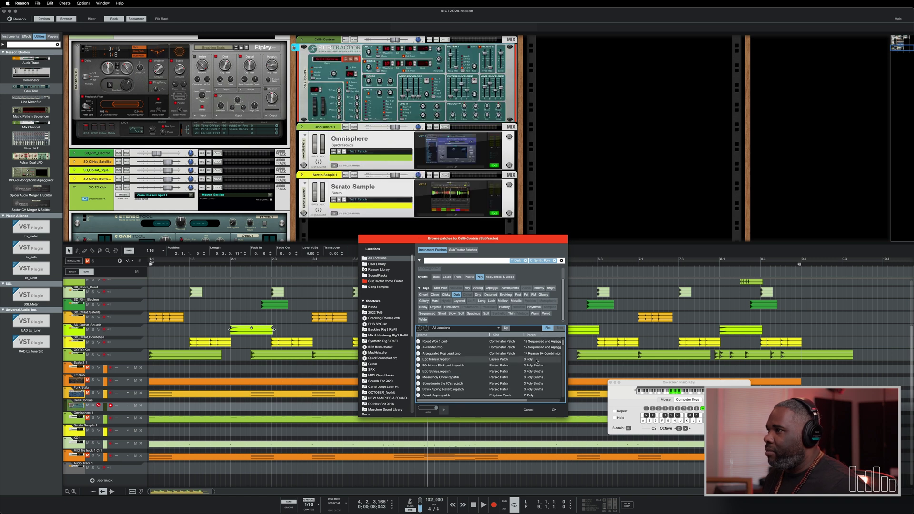
{"action": "scroll", "coordinate": [537, 361], "scroll_direction": "down", "scroll_amount": 1}
{"action": "left_click", "coordinate": [536, 372]}
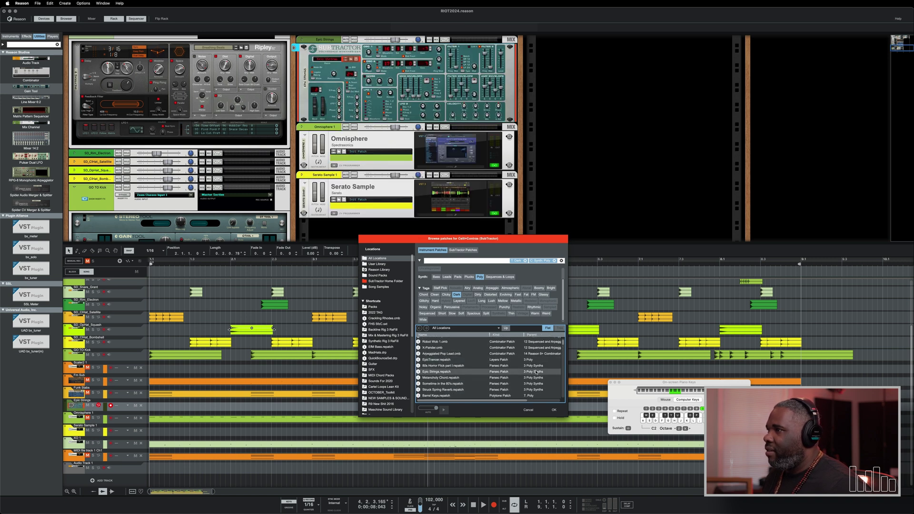
{"action": "double_click", "coordinate": [536, 372]}
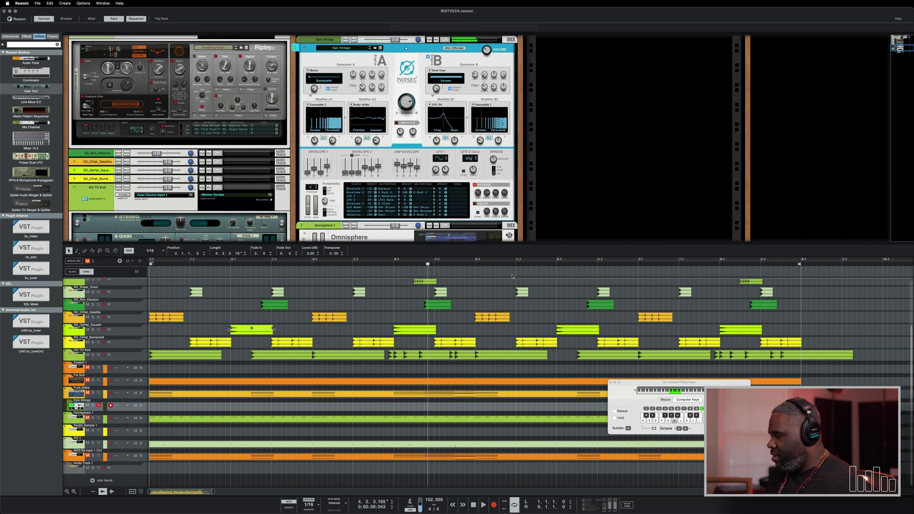
{"action": "key", "text": "z"}
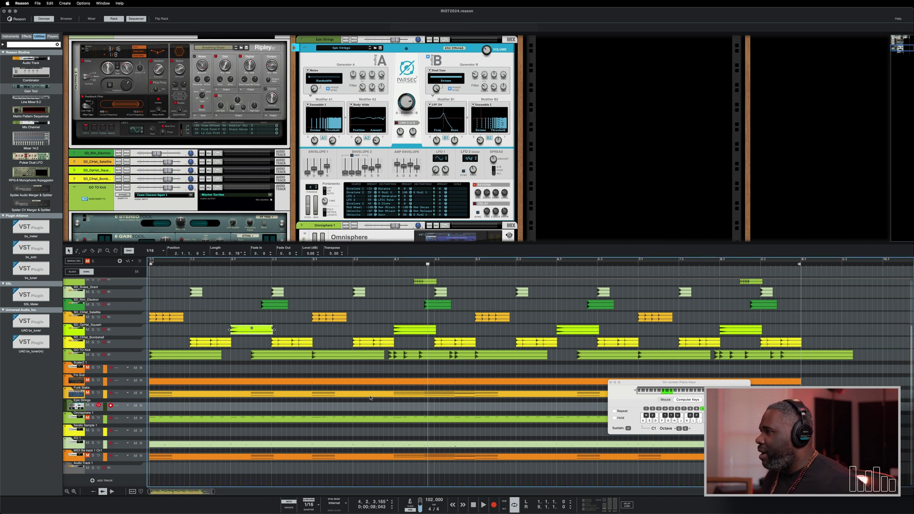
Step: Copy the note clip from the track above onto the Epic Strings track, and open the copy for note editing
{"action": "left_click", "coordinate": [370, 415]}
{"action": "left_click", "coordinate": [375, 395]}
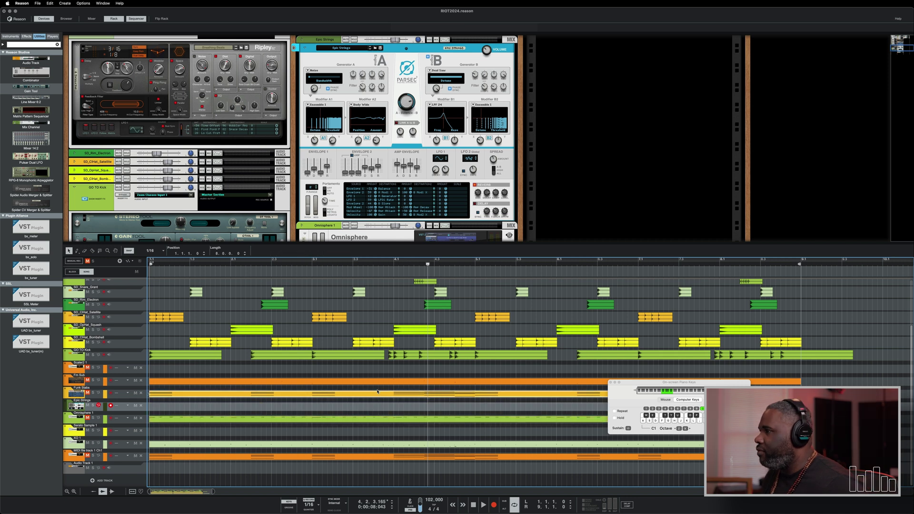
{"action": "left_click", "coordinate": [376, 405]}
{"action": "double_click", "coordinate": [376, 404]}
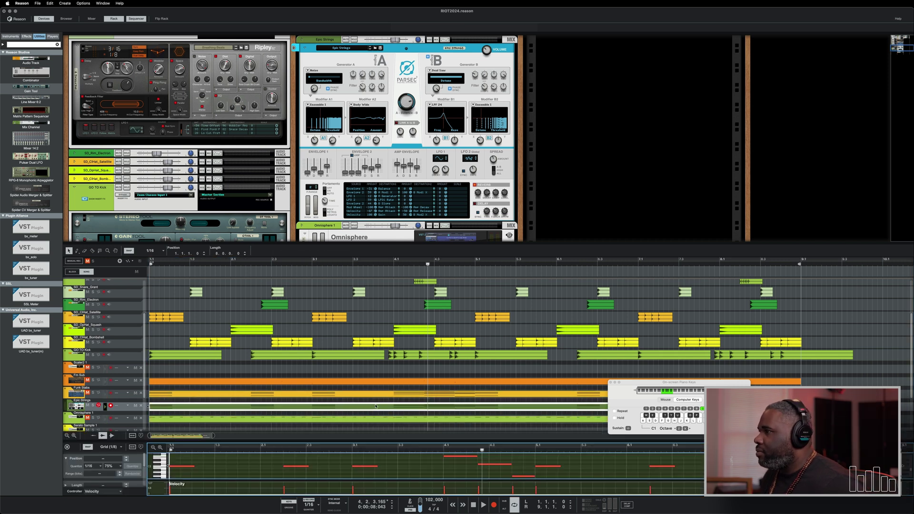
Step: Select all notes in the Epic Strings clip, and close and reopen the sequencer's edit area
{"action": "key", "text": "super+a"}
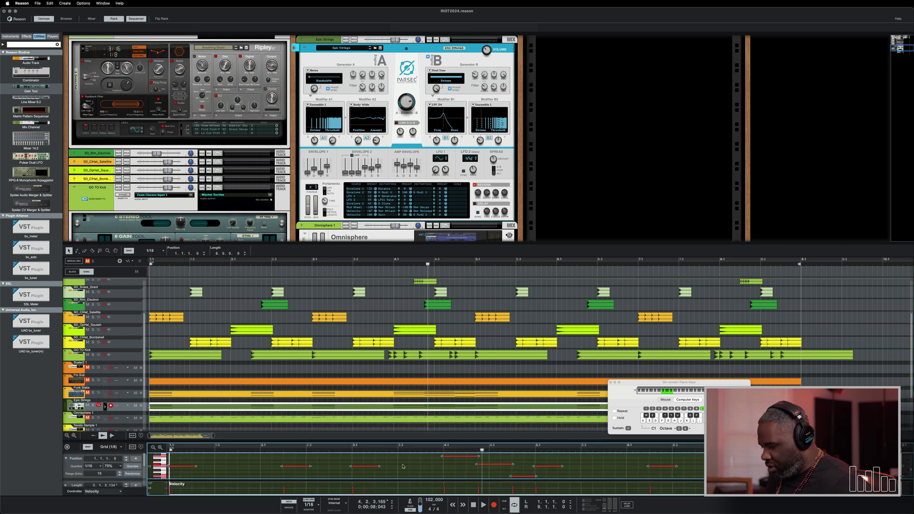
{"action": "key", "text": "super+e"}
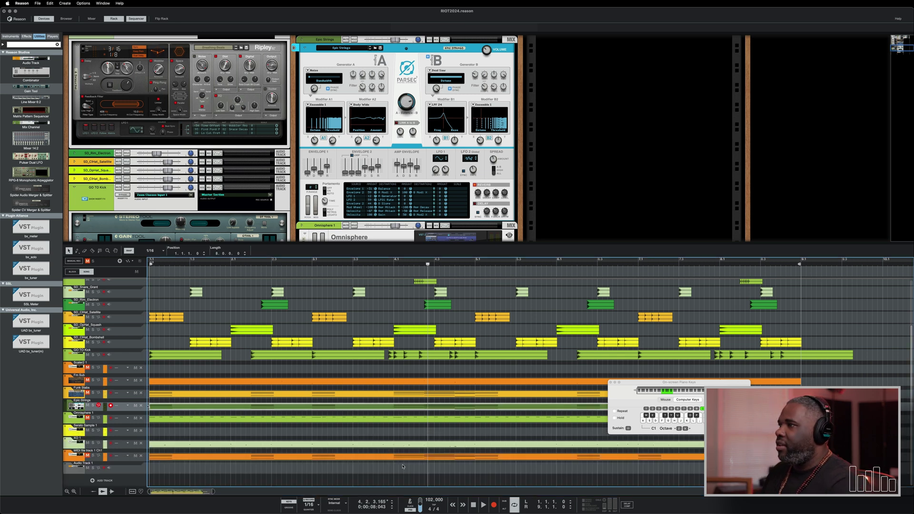
{"action": "key", "text": "super+e"}
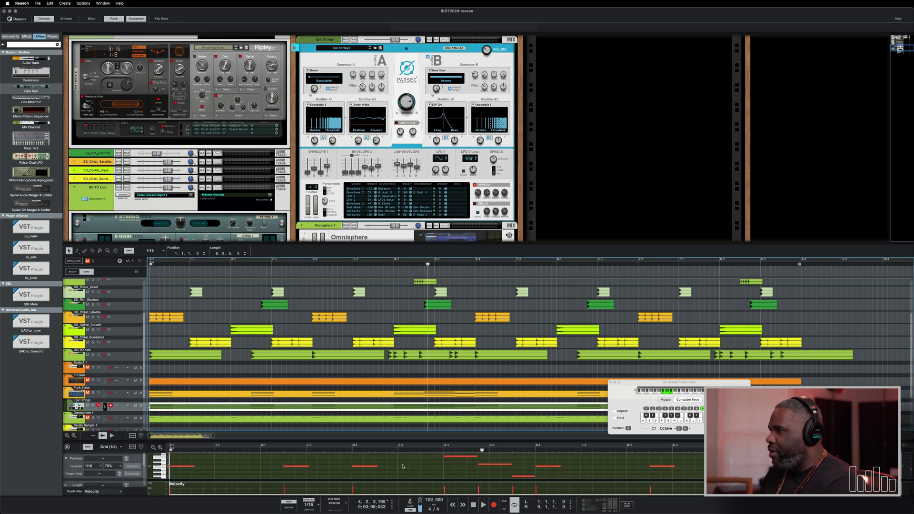
{"action": "key", "text": "super+o"}
{"action": "key", "text": "Escape"}
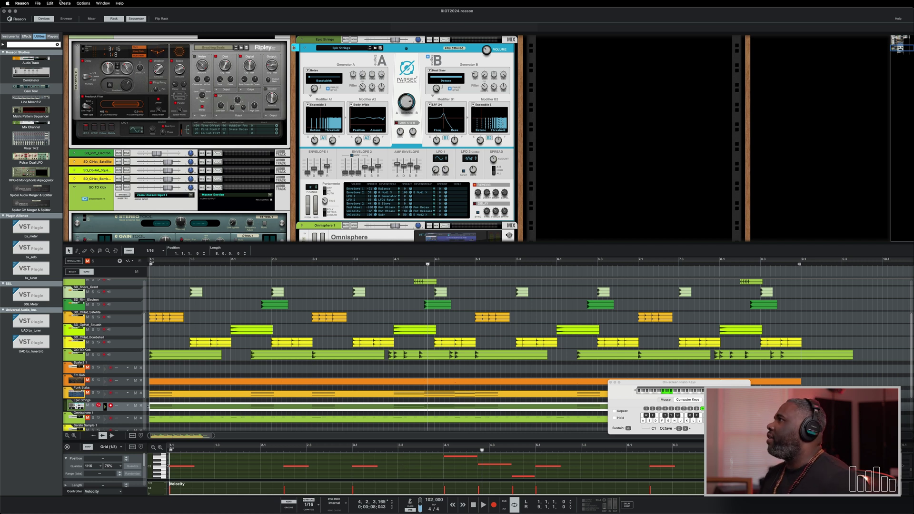
{"action": "left_click", "coordinate": [95, 3]}
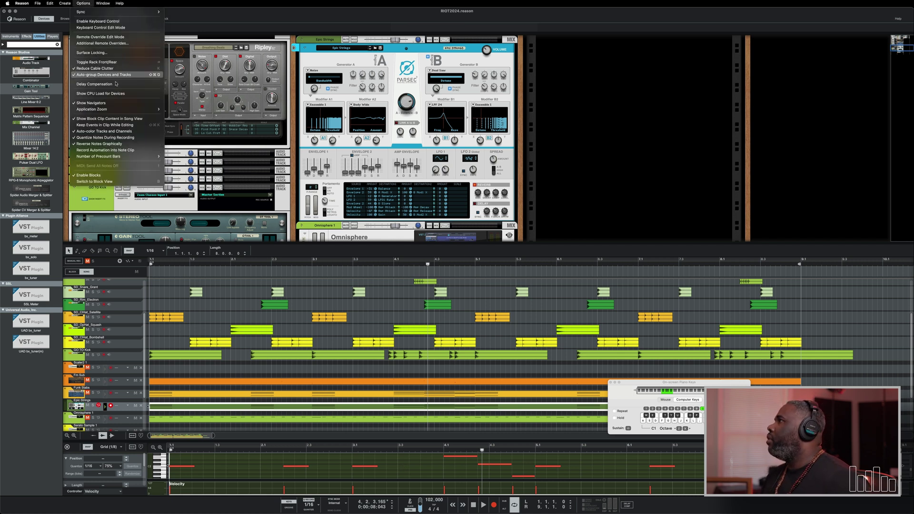
{"action": "mouse_move", "coordinate": [77, 3]}
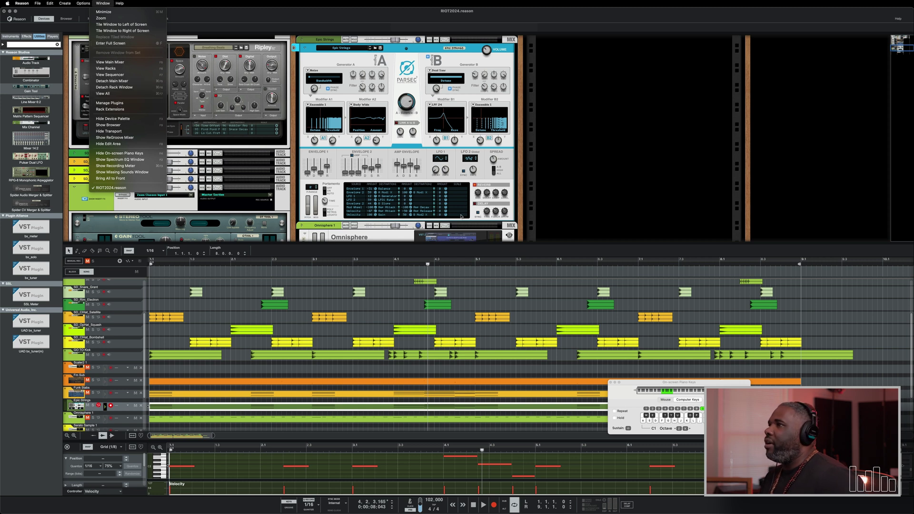
{"action": "left_click", "coordinate": [545, 190]}
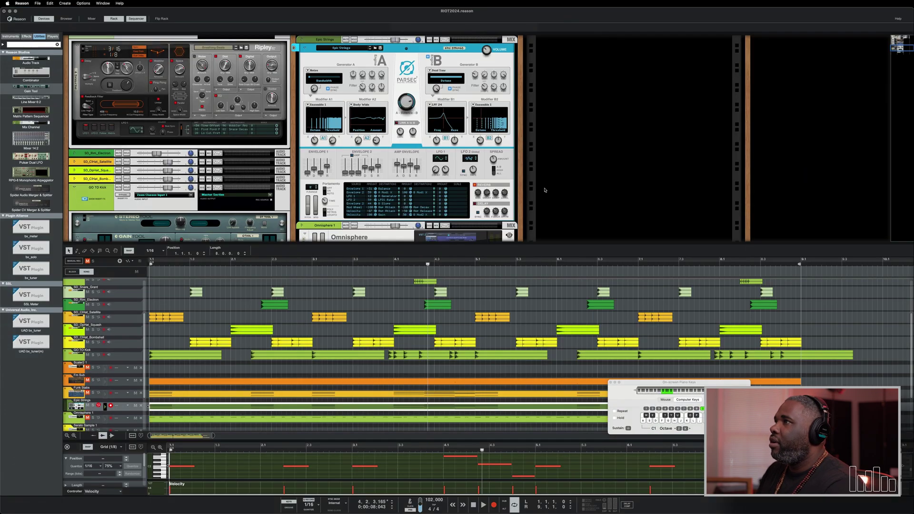
{"action": "double_click", "coordinate": [545, 190]}
Step: Hide the device palette, and toggle the mixer, rack and sequencer views on and off
{"action": "key", "text": "F3"}
{"action": "key", "text": "F6"}
{"action": "key", "text": "F6"}
{"action": "key", "text": "F7"}
{"action": "key", "text": "F7"}
{"action": "key", "text": "F5"}
{"action": "key", "text": "F5"}
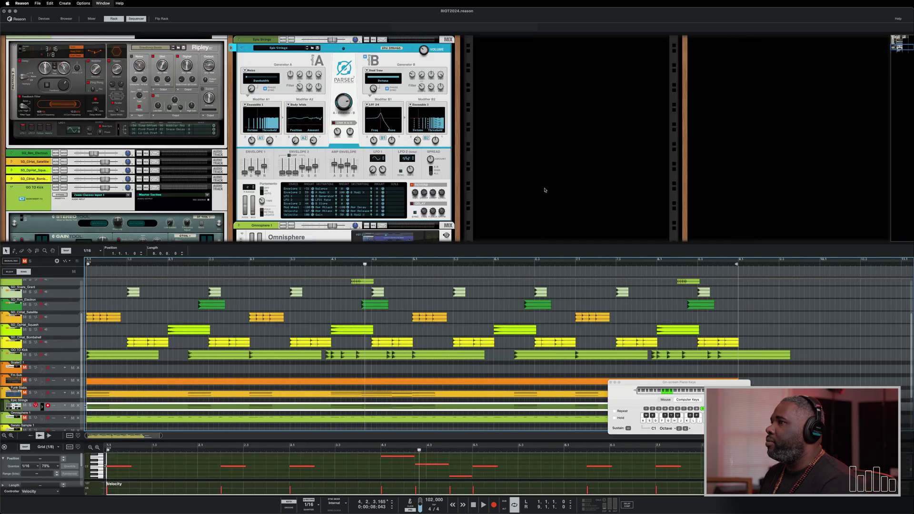
{"action": "key", "text": "F3"}
{"action": "key", "text": "F3"}
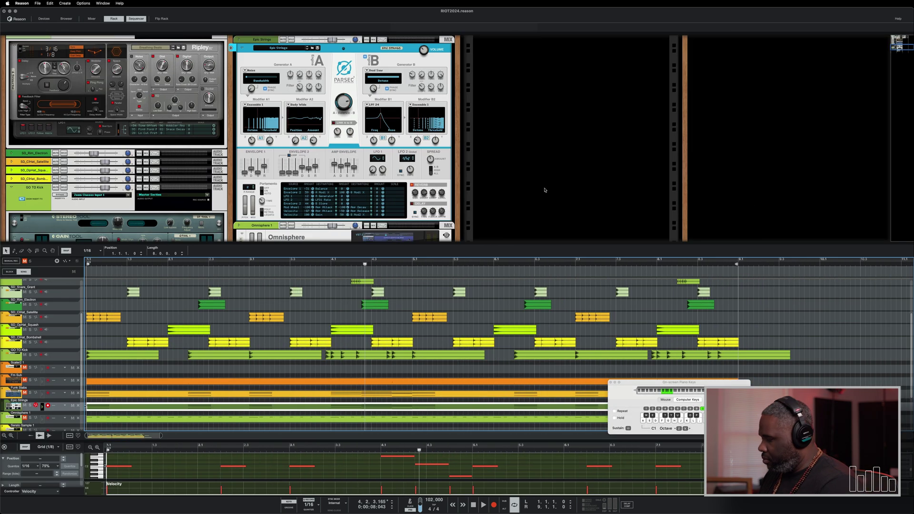
{"action": "key", "text": "F2"}
{"action": "key", "text": "F2"}
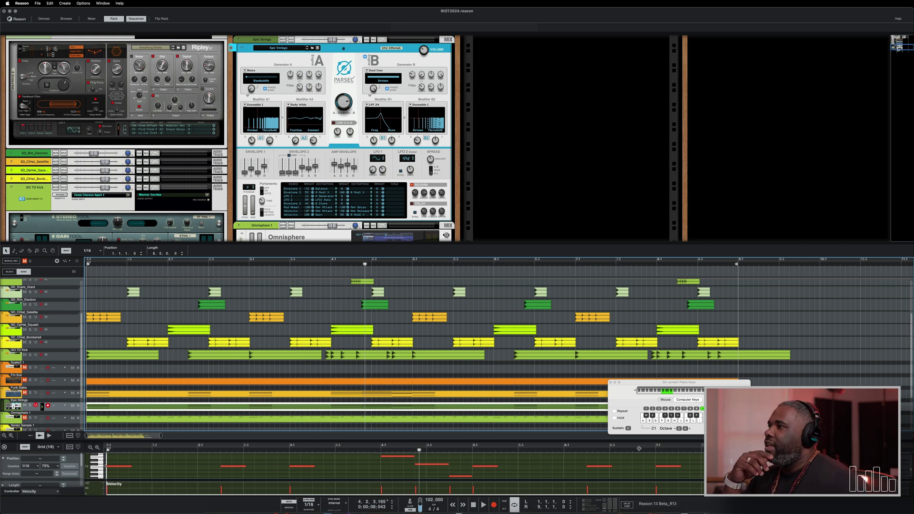
Step: Enlarge the edit area, expand its Length and Note settings, apply legato to all notes in the Epic Strings clip, and play it
{"action": "left_click_drag", "start_coordinate": [415, 442], "coordinate": [415, 250]}
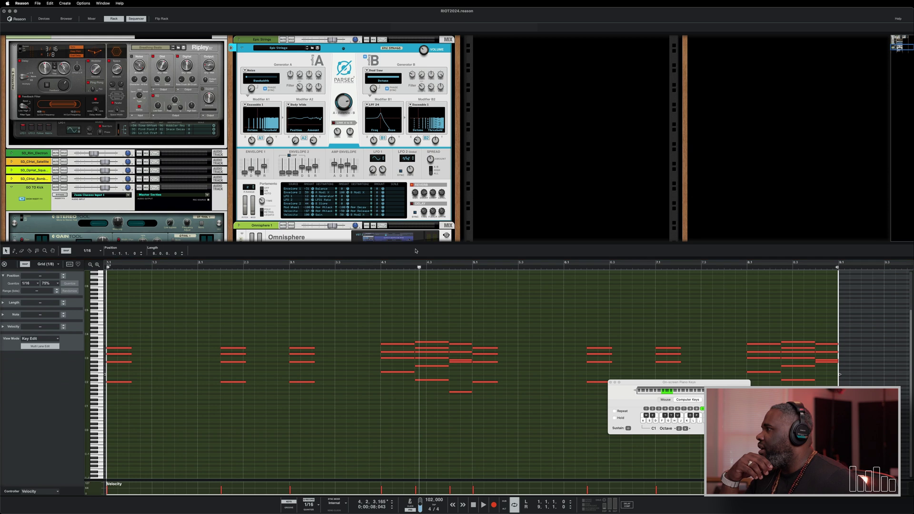
{"action": "left_click", "coordinate": [3, 302]}
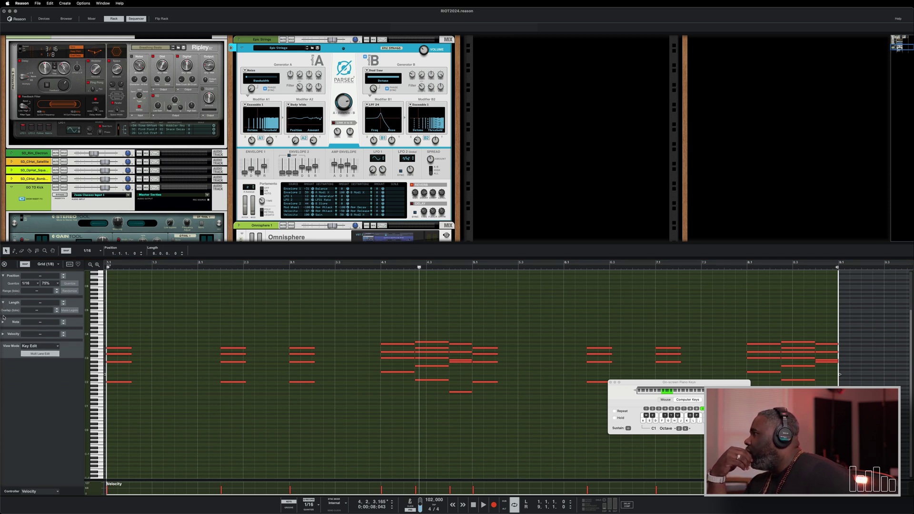
{"action": "left_click", "coordinate": [3, 323]}
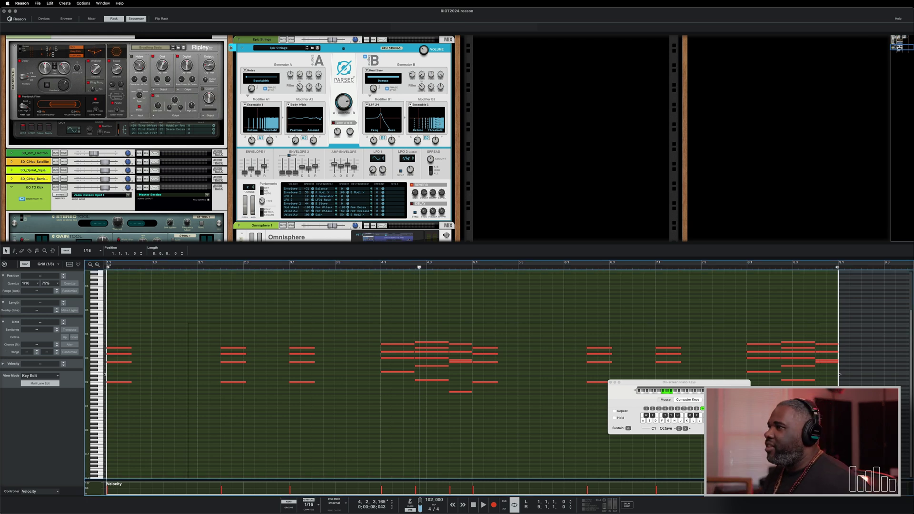
{"action": "key", "text": "super+a"}
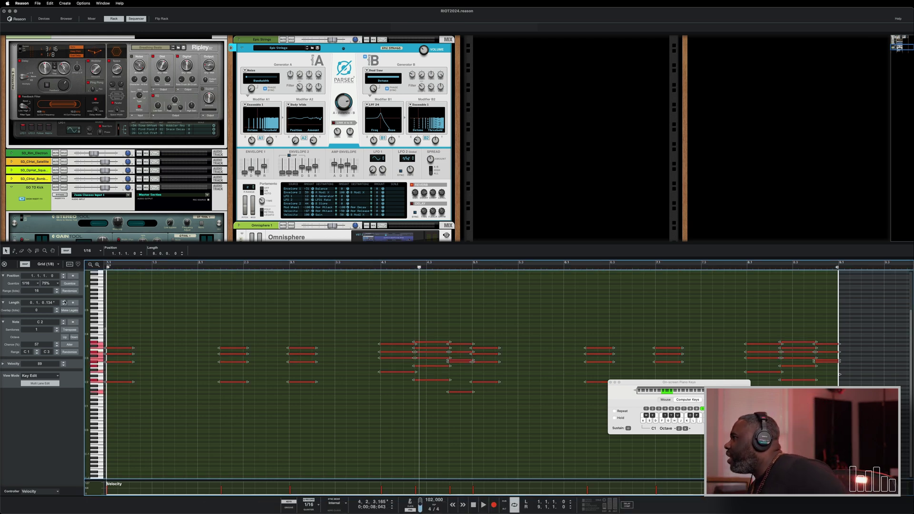
{"action": "left_click", "coordinate": [65, 311]}
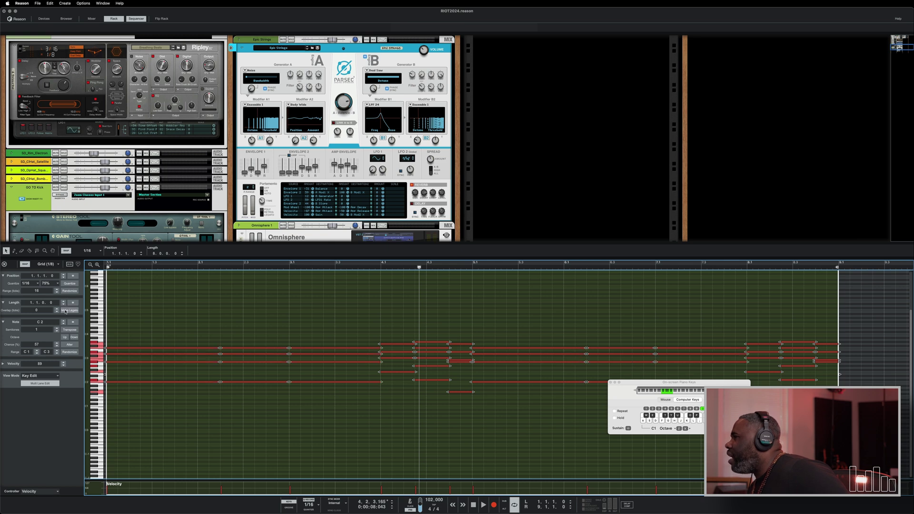
{"action": "left_click", "coordinate": [377, 435]}
{"action": "key", "text": "space"}
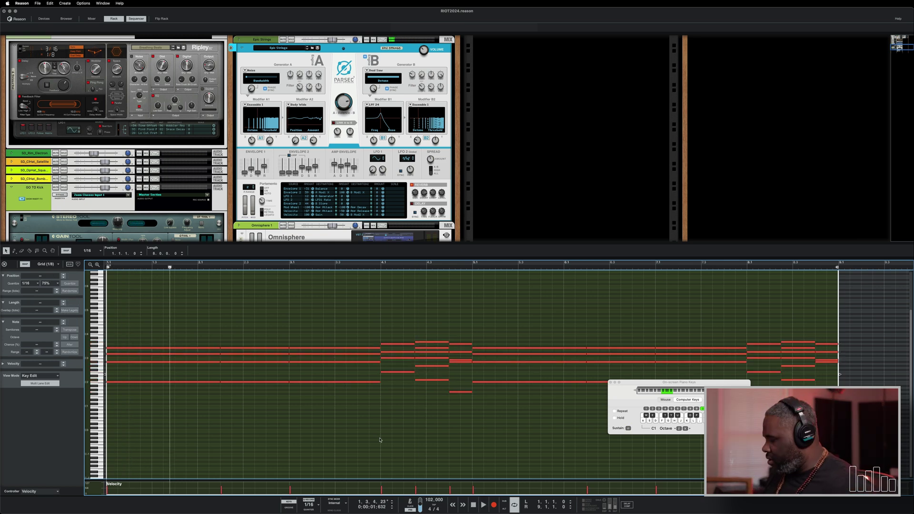
Step: Transpose all notes in the Epic Strings clip up one octave and play the result
{"action": "key", "text": "super+a"}
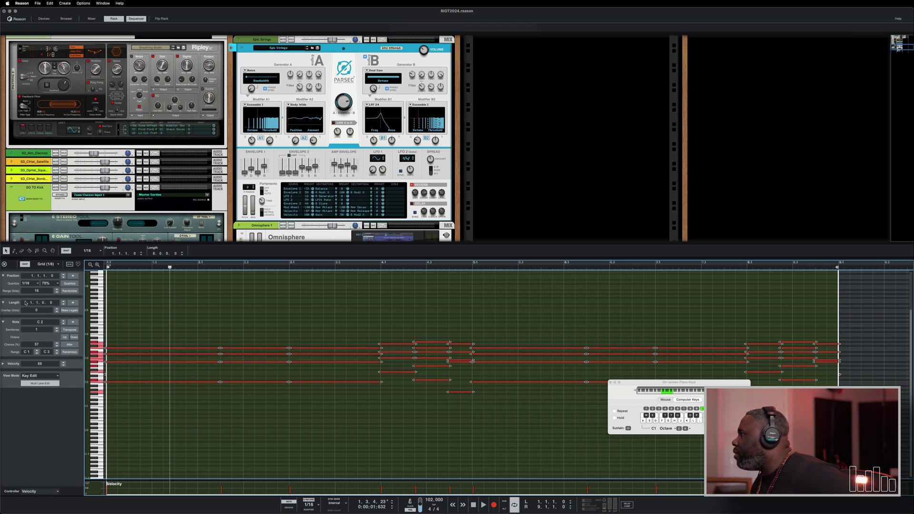
{"action": "left_click", "coordinate": [66, 338]}
{"action": "key", "text": "space"}
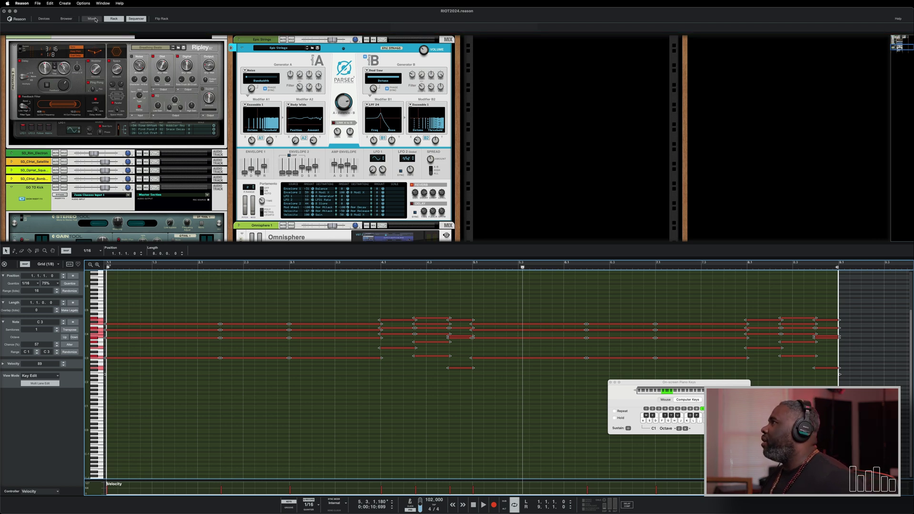
Step: Add a Sidechain Tool effect from the device palette between the Epic Strings mix channel and the Parsec synth
{"action": "left_click", "coordinate": [44, 19]}
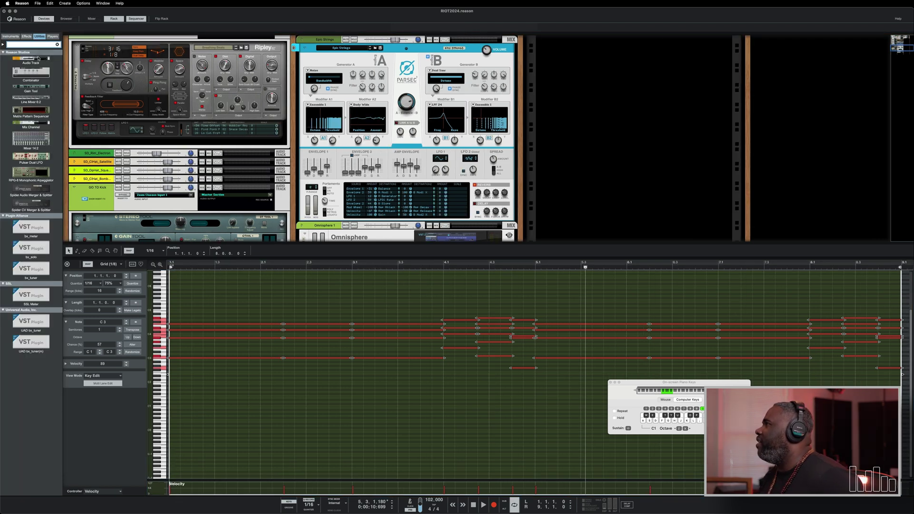
{"action": "left_click", "coordinate": [27, 37]}
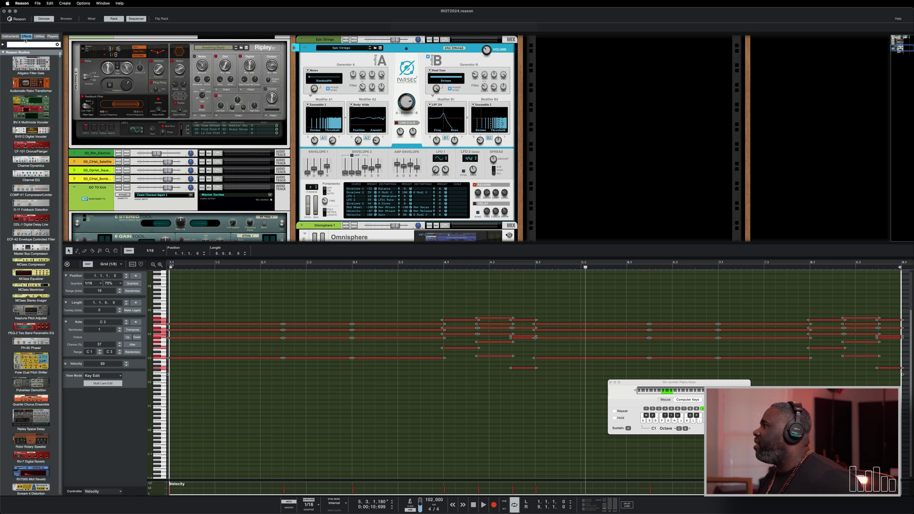
{"action": "scroll", "coordinate": [44, 371], "scroll_direction": "down", "scroll_amount": 6}
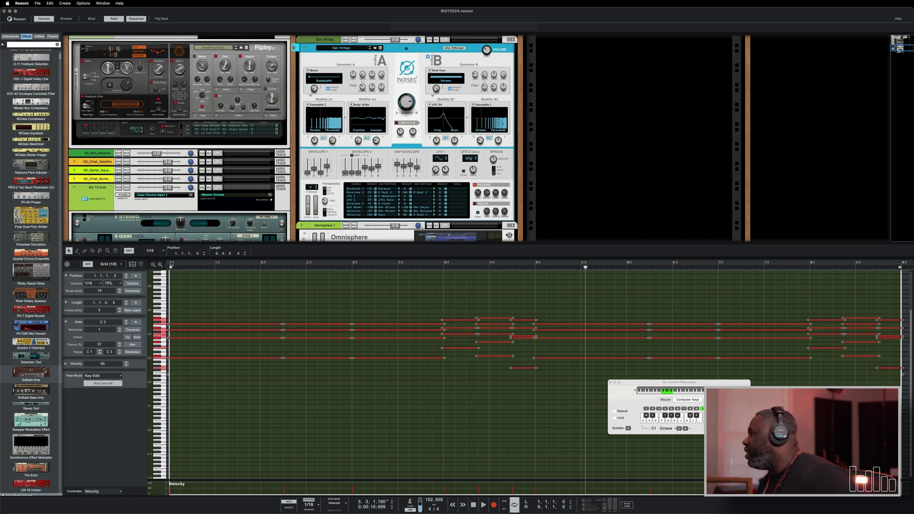
{"action": "left_click_drag", "start_coordinate": [39, 363], "coordinate": [409, 216]}
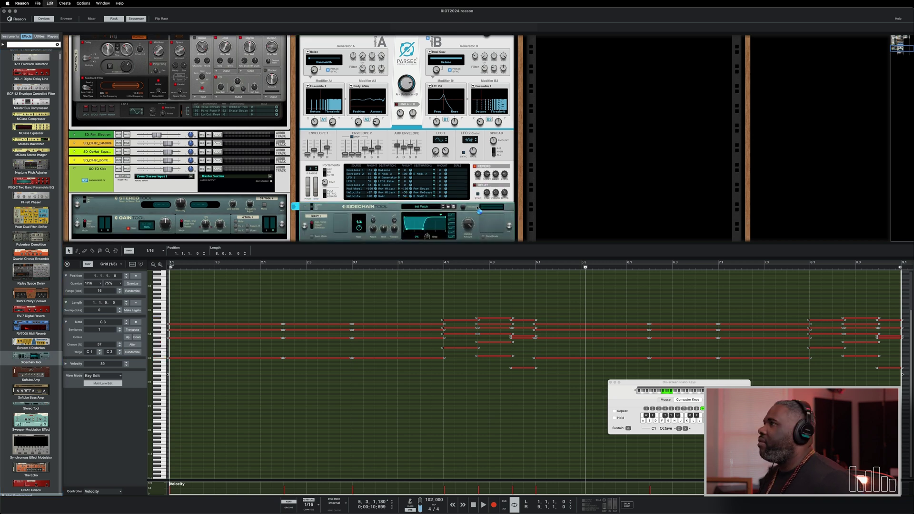
{"action": "key", "text": "super+z"}
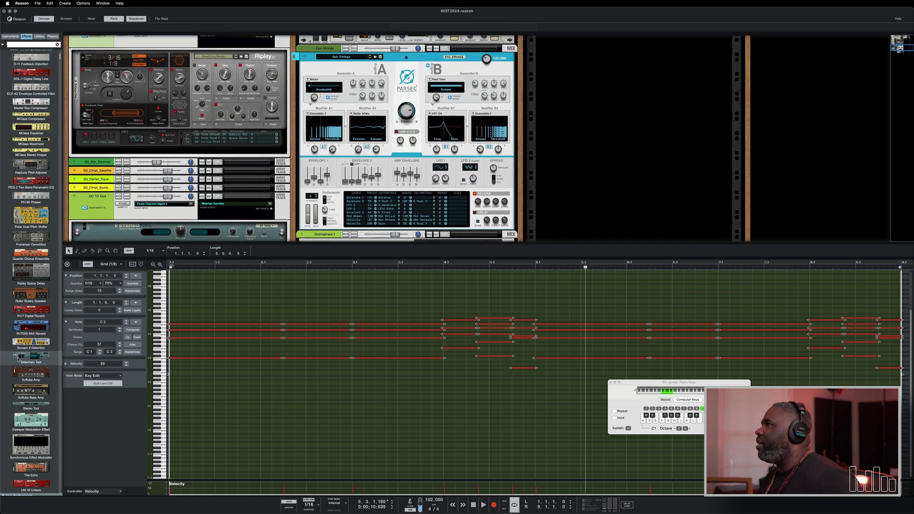
{"action": "left_click_drag", "start_coordinate": [18, 360], "coordinate": [419, 108]}
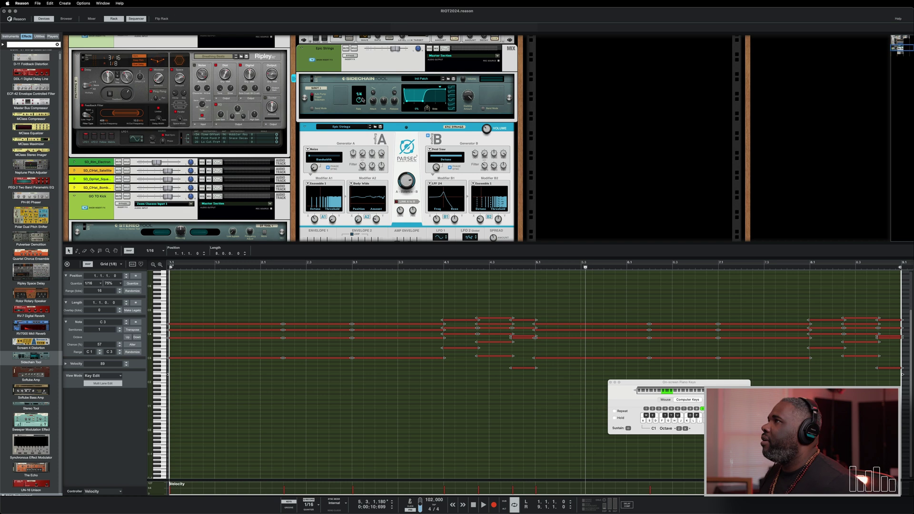
Step: Flip the rack, cable the GO TO Kick channel's parallel output into the Sidechain Tool's audio sidechain input, and flip back to the front
{"action": "key", "text": "Tab"}
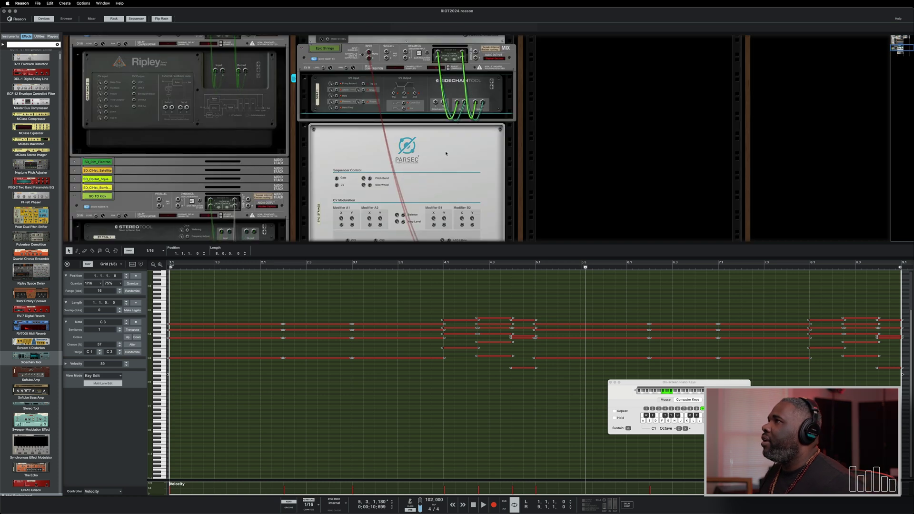
{"action": "scroll", "coordinate": [446, 154], "scroll_direction": "up", "scroll_amount": 3}
{"action": "scroll", "coordinate": [431, 151], "scroll_direction": "up", "scroll_amount": 10}
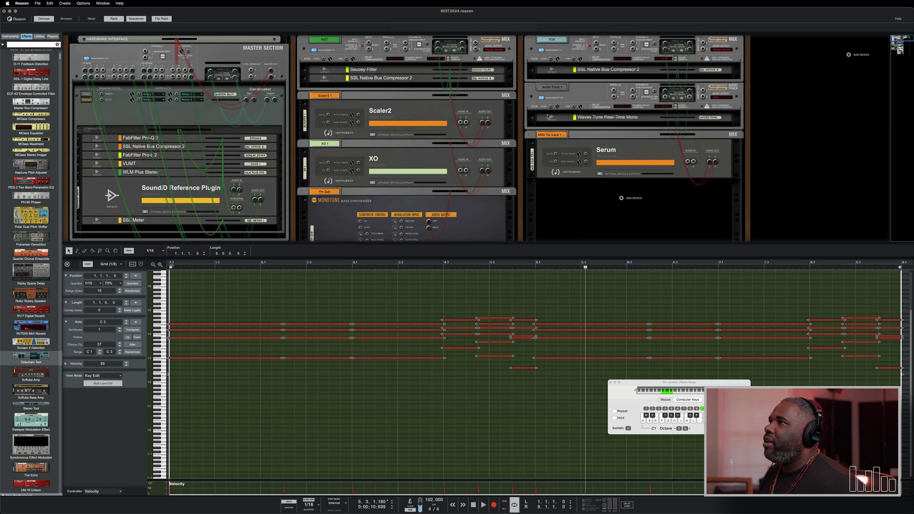
{"action": "scroll", "coordinate": [560, 151], "scroll_direction": "down", "scroll_amount": 15}
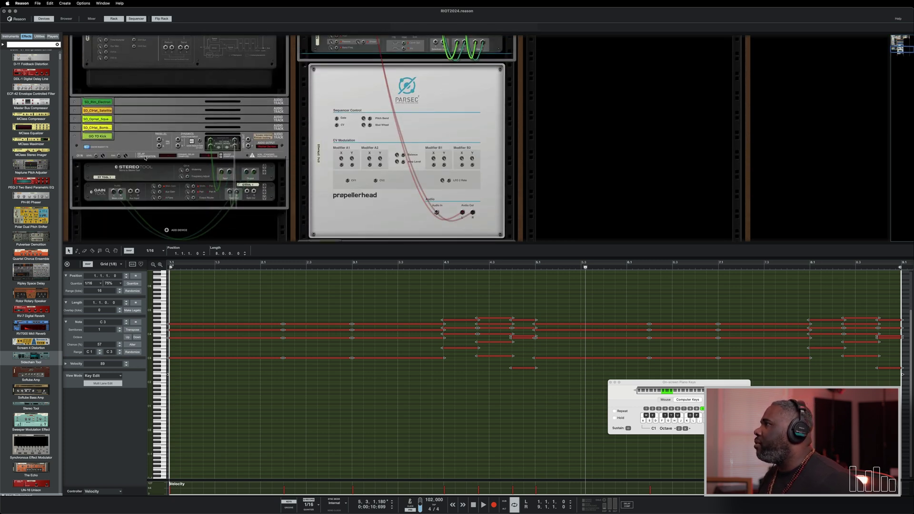
{"action": "left_click_drag", "start_coordinate": [162, 139], "coordinate": [437, 95]}
{"action": "key", "text": "Tab"}
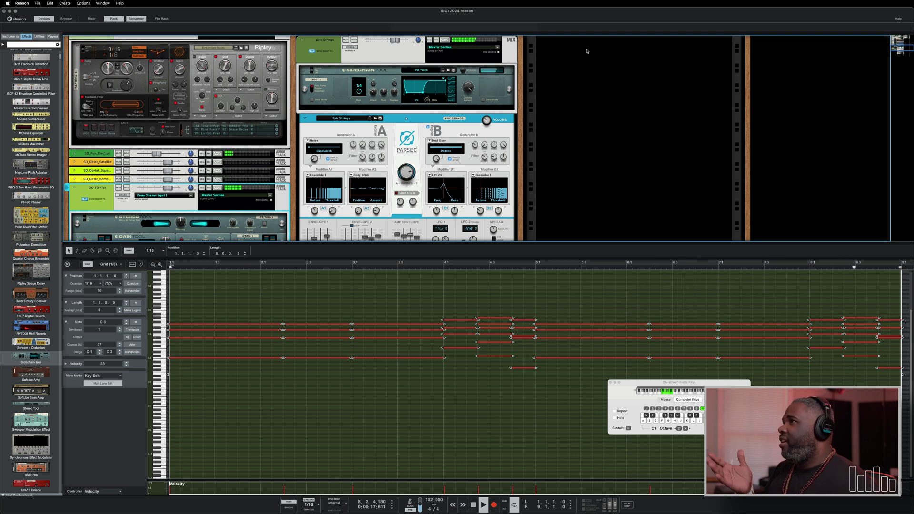
Step: Try an 8 bar rate on the Sidechain Tool during playback and return it to 1/4
{"action": "left_click_drag", "start_coordinate": [359, 103], "coordinate": [357, 142]}
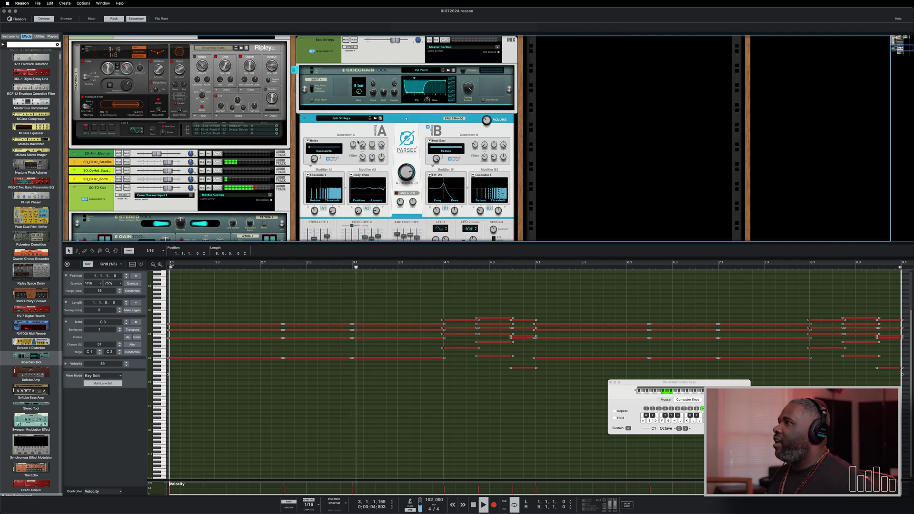
{"action": "left_click_drag", "start_coordinate": [359, 72], "coordinate": [358, 76]}
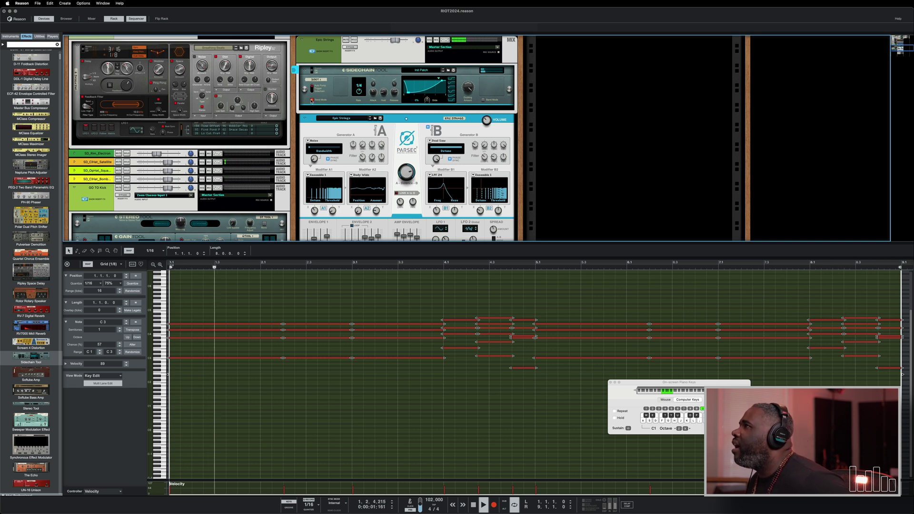
Step: Switch the Sidechain Tool to triggering from the kick's audio input and raise its release to about 1.07 s
{"action": "left_click", "coordinate": [312, 92]}
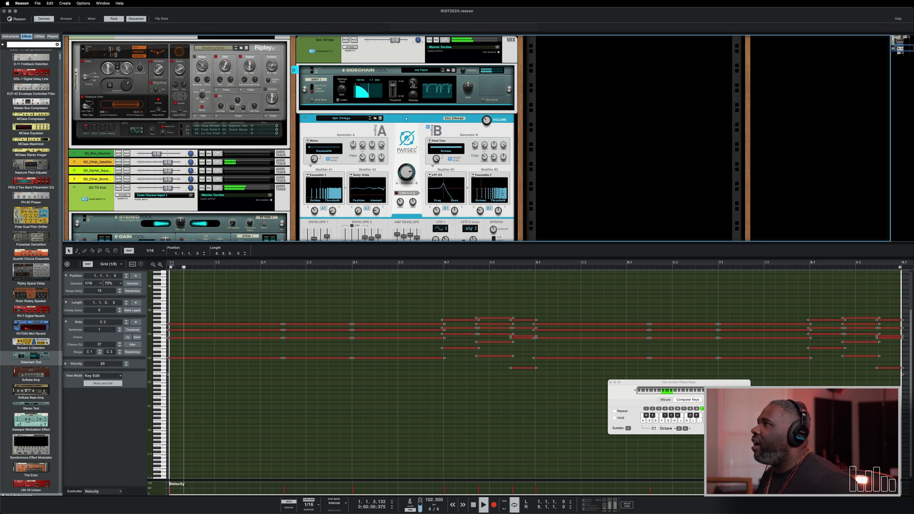
{"action": "left_click_drag", "start_coordinate": [413, 99], "coordinate": [407, 77]}
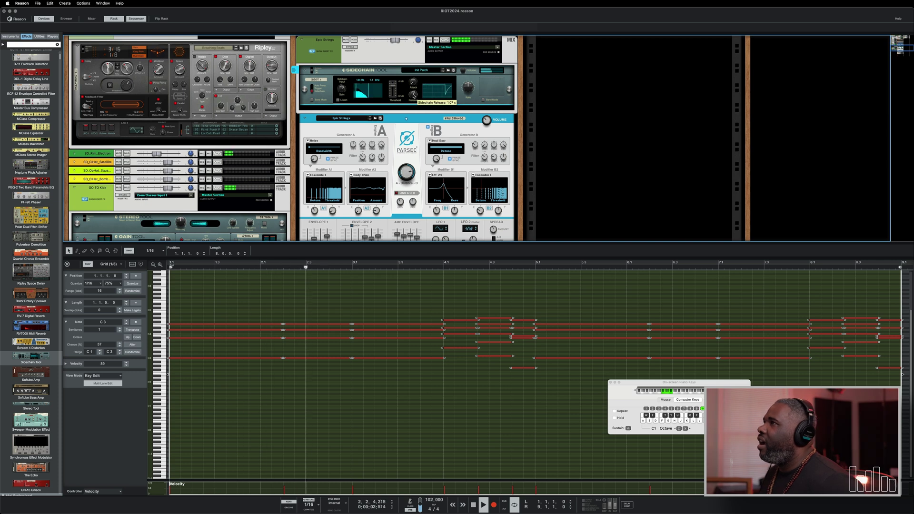
{"action": "mouse_move", "coordinate": [470, 84]}
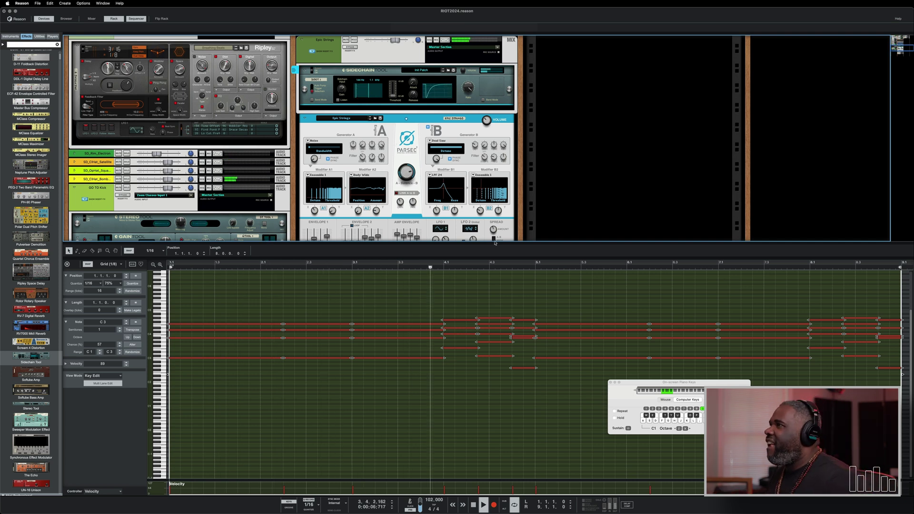
Step: Insert a Stereo Tool effect between the Sidechain Tool and the Epic Strings Parsec synth
{"action": "scroll", "coordinate": [494, 238], "scroll_direction": "down", "scroll_amount": 3}
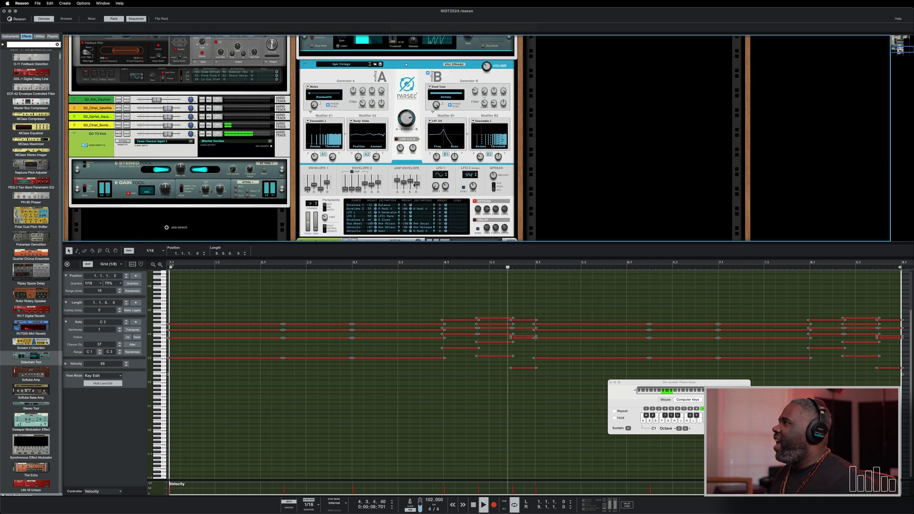
{"action": "scroll", "coordinate": [23, 347], "scroll_direction": "down", "scroll_amount": 3}
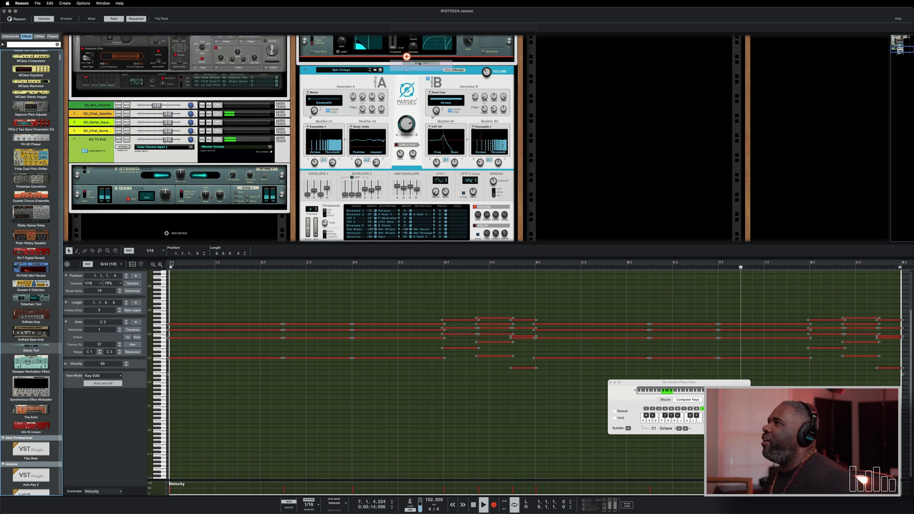
{"action": "key", "text": "ctrl+v"}
{"action": "left_click", "coordinate": [409, 71]}
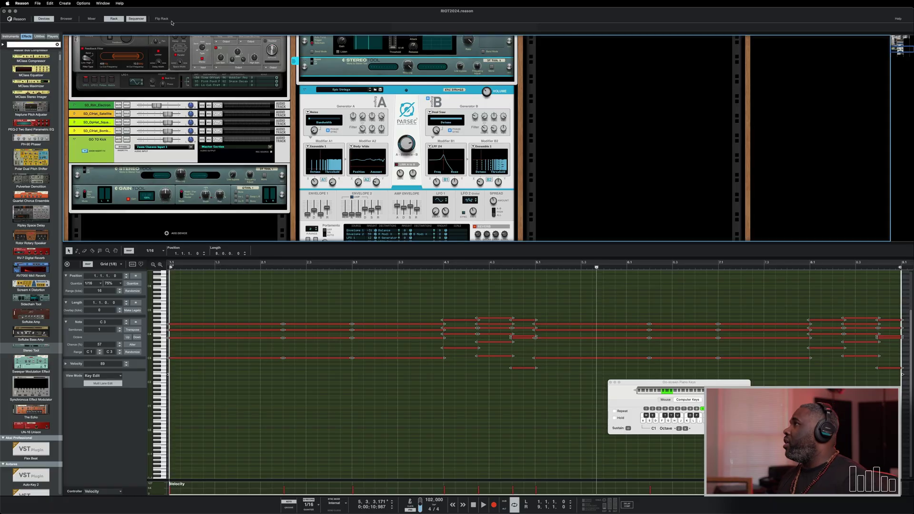
Step: Show the mixer together with the rack and sequencer, and look through its channel strips
{"action": "left_click", "coordinate": [88, 19]}
{"action": "scroll", "coordinate": [728, 122], "scroll_direction": "up", "scroll_amount": 10}
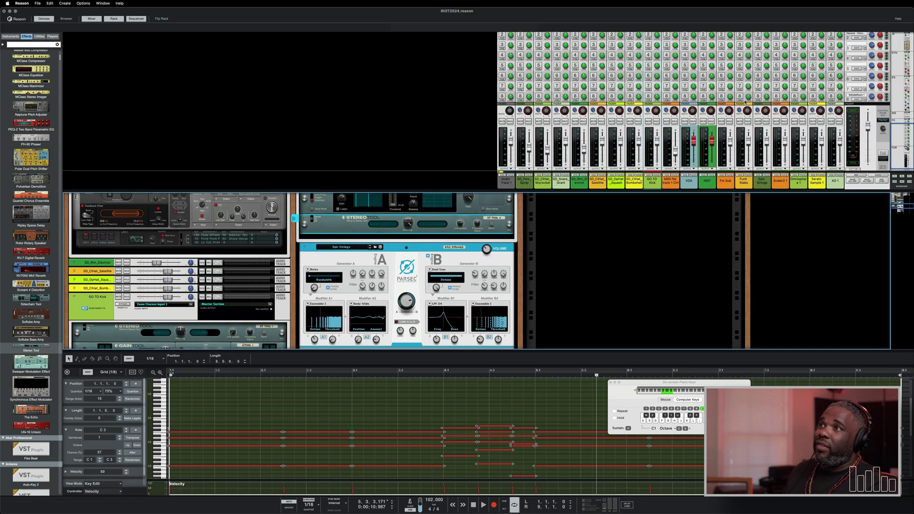